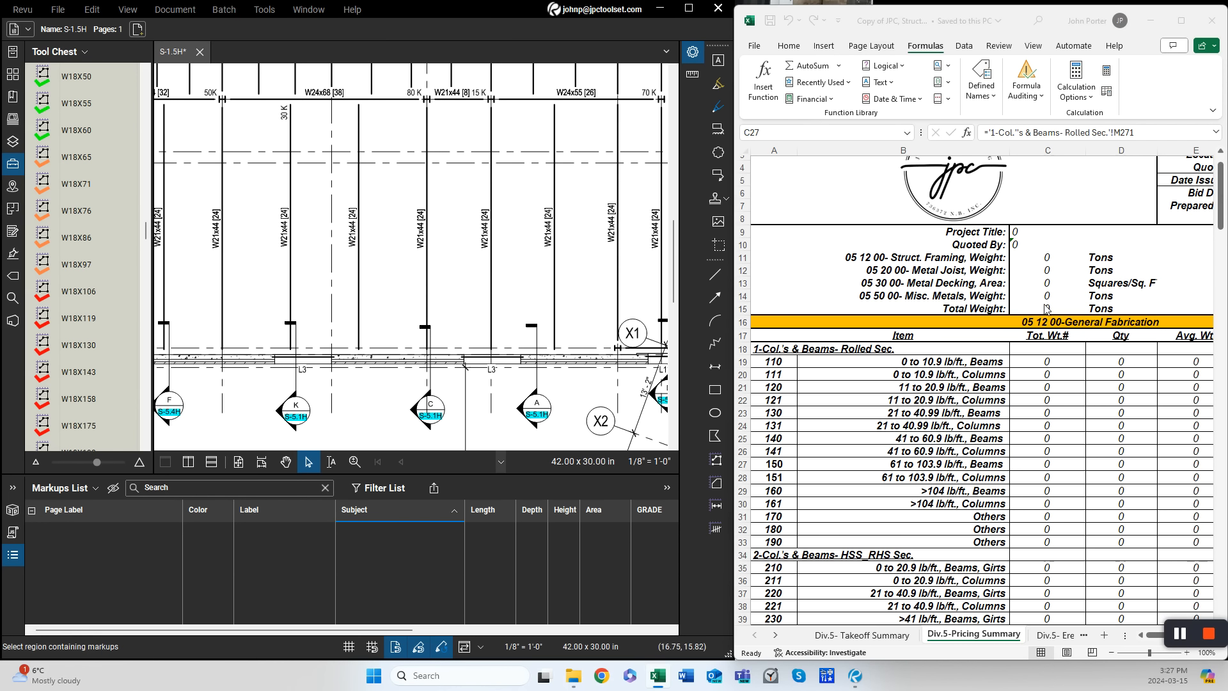
- Review the estimate workbook's pricing summary, takeoff summary and rolled-sections sheets
scroll(1047, 308, down, 1)
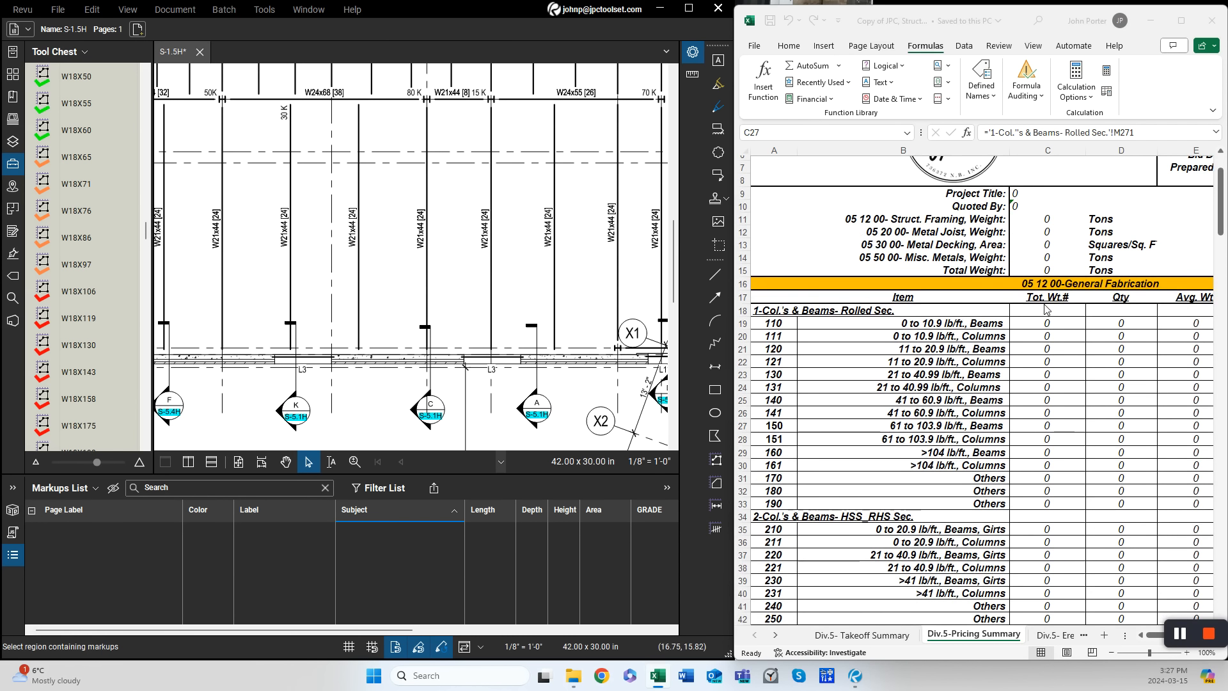
click(1184, 23)
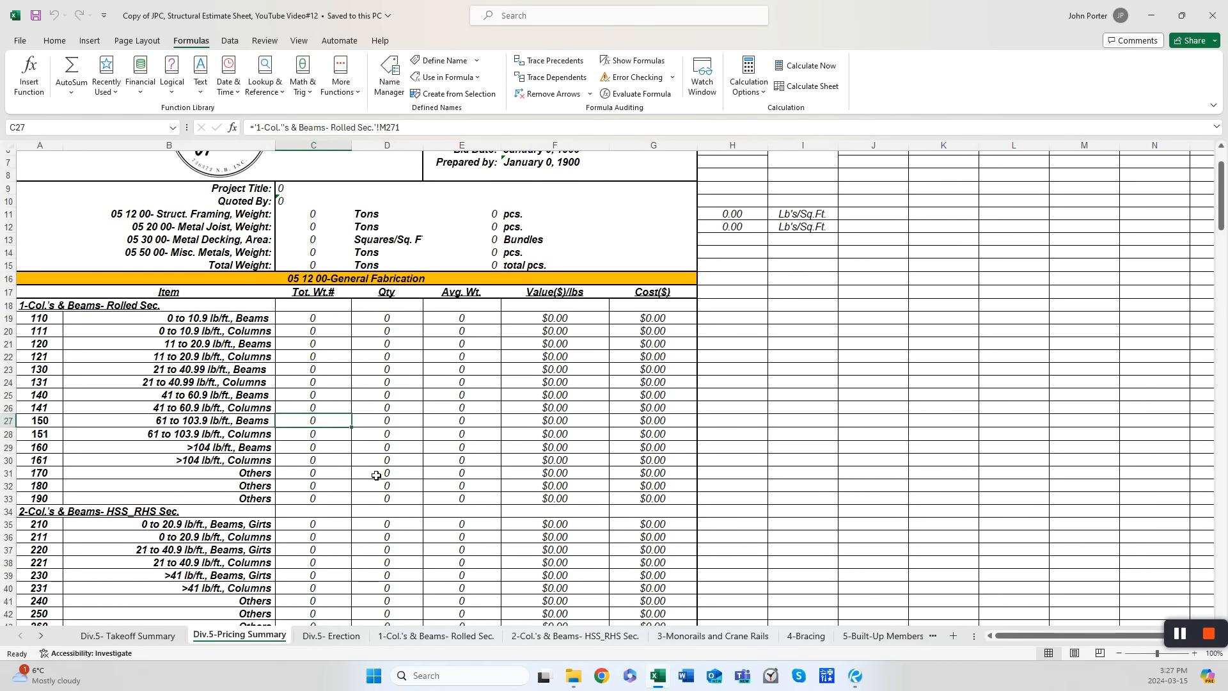
click(131, 635)
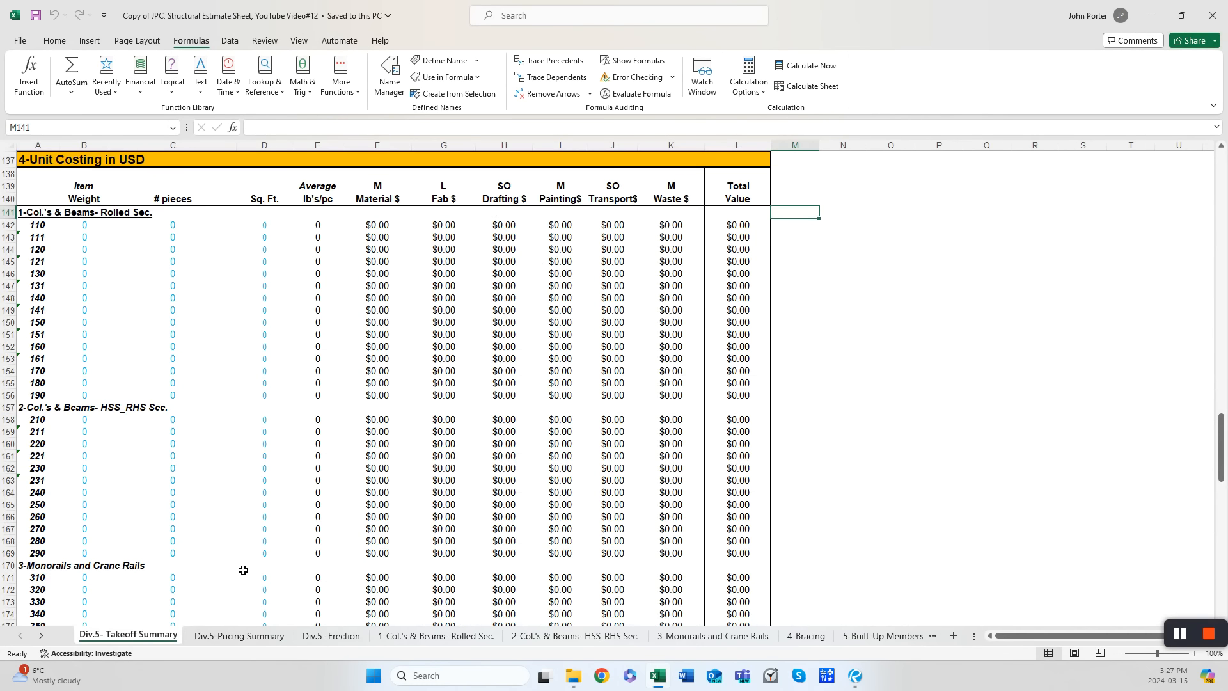
click(239, 636)
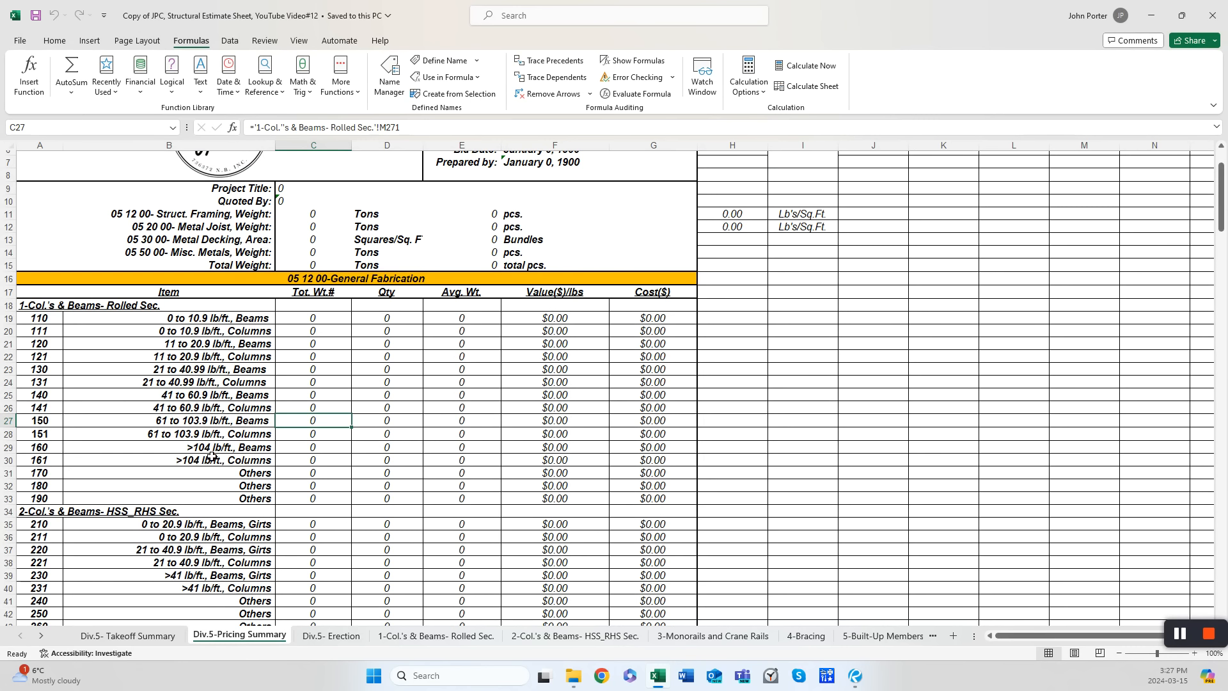
scroll(213, 479, down, 3)
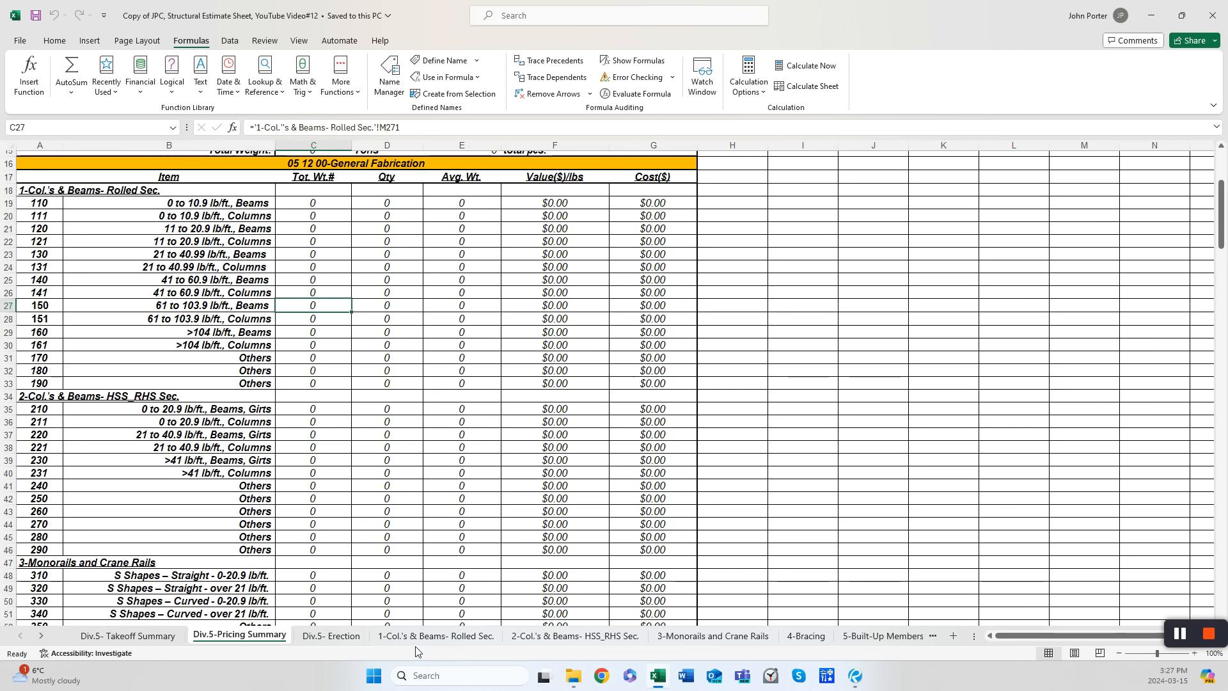
click(436, 636)
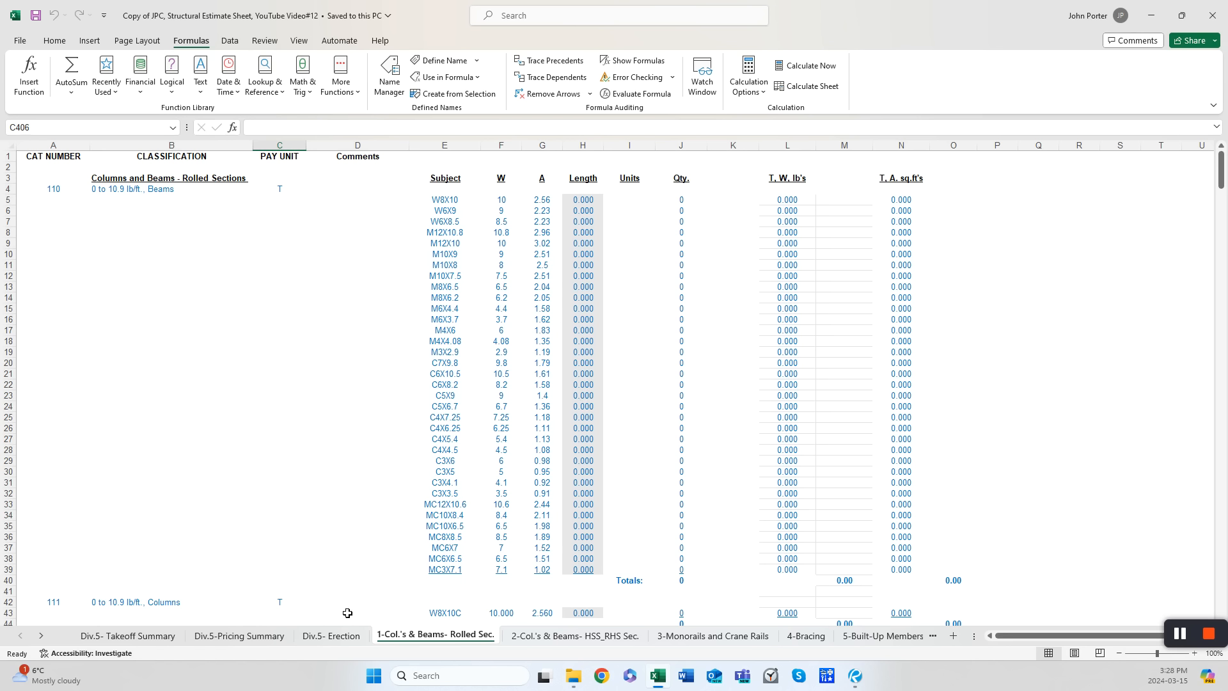
click(165, 635)
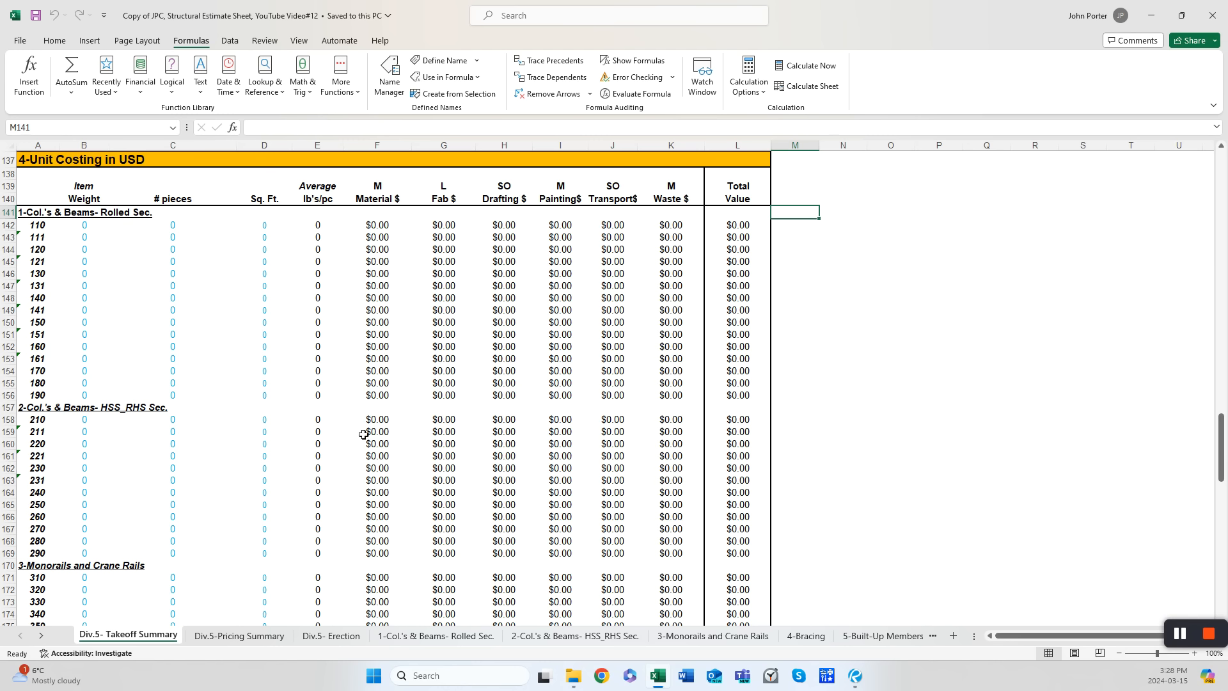
click(1182, 16)
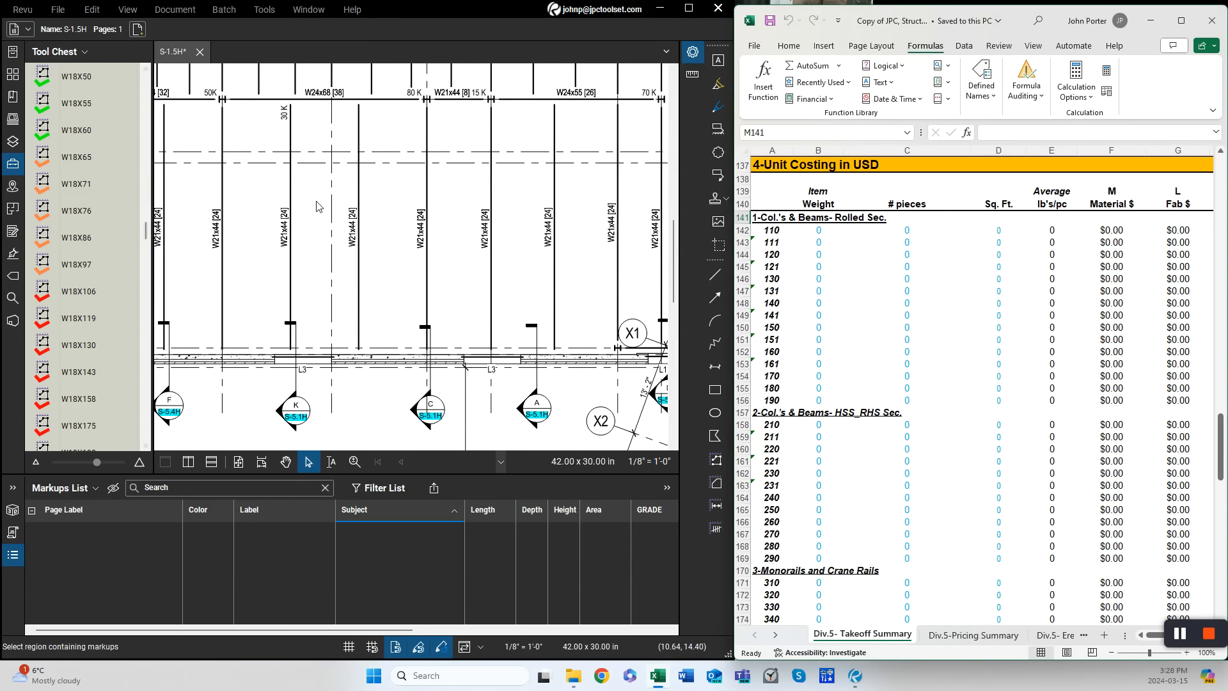
- Measure the length of the first W21X44 beam on the drawing with the W21X44 takeoff tool
click(147, 371)
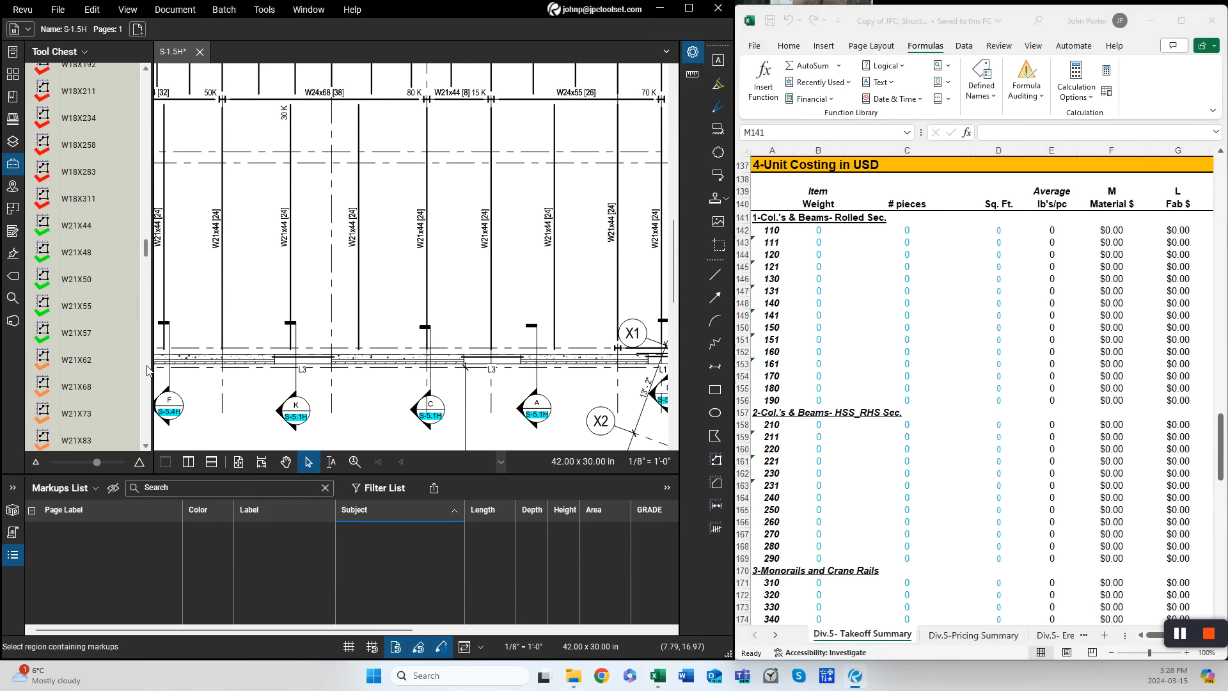
click(77, 226)
click(221, 100)
double_click(221, 353)
- Reuse the recent W21X44 tool to place four more W21X44 beam measurements on the adjacent beams
click(145, 74)
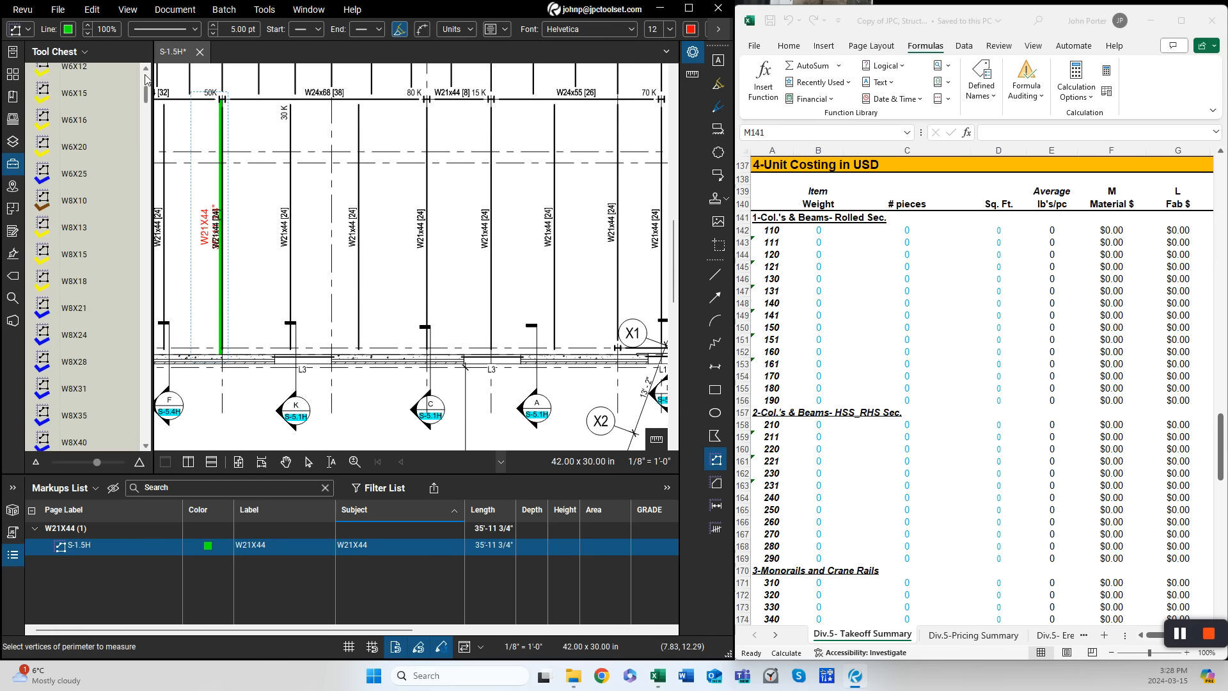
click(47, 99)
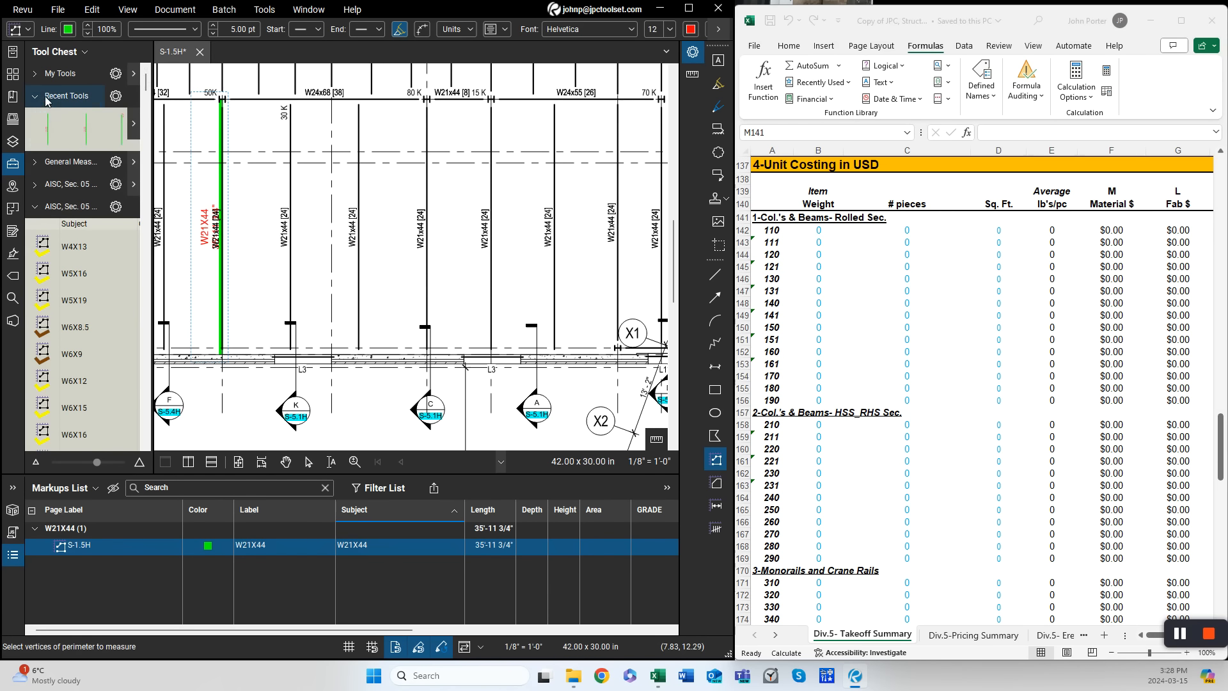
click(48, 138)
click(292, 350)
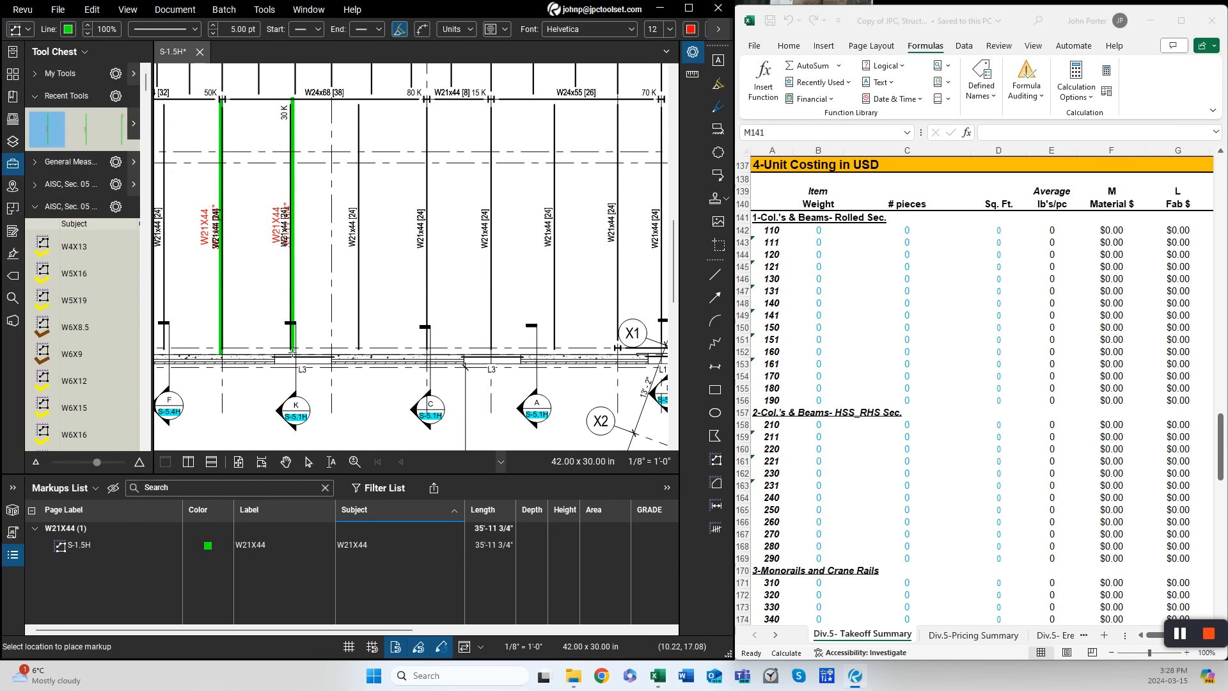
click(358, 350)
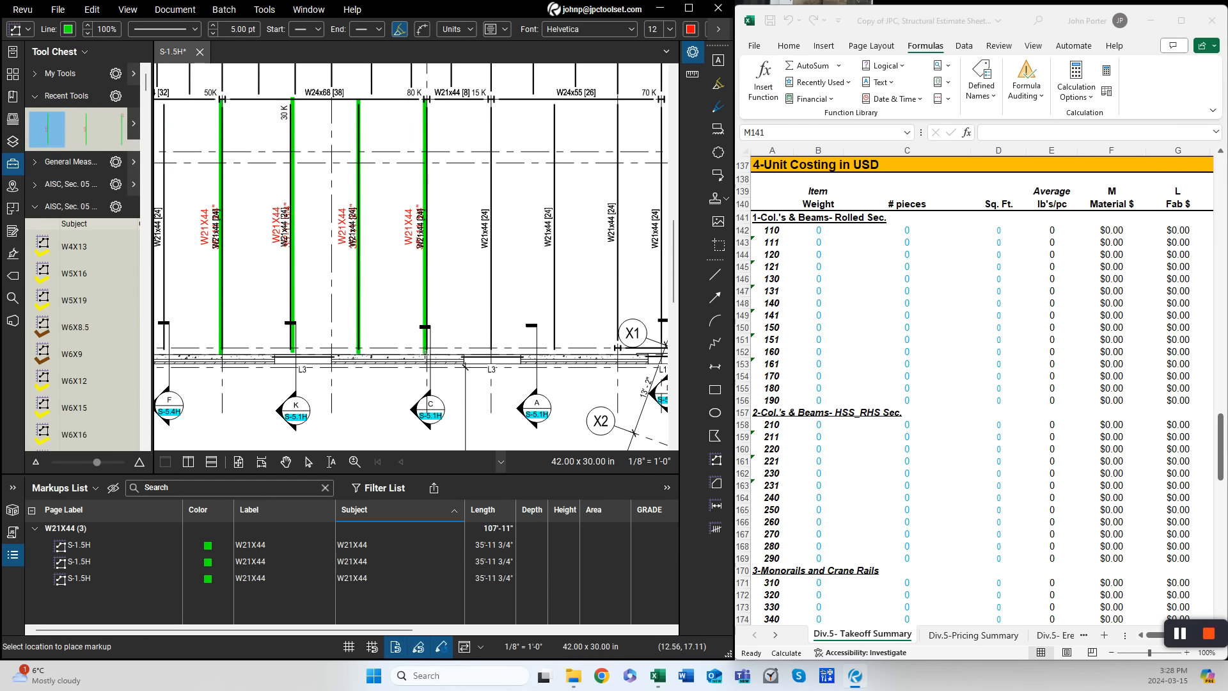
click(426, 350)
click(493, 350)
- Recalculate the workbook so the takeoff summary picks up the W21X44 markup quantities for item 140
click(250, 562)
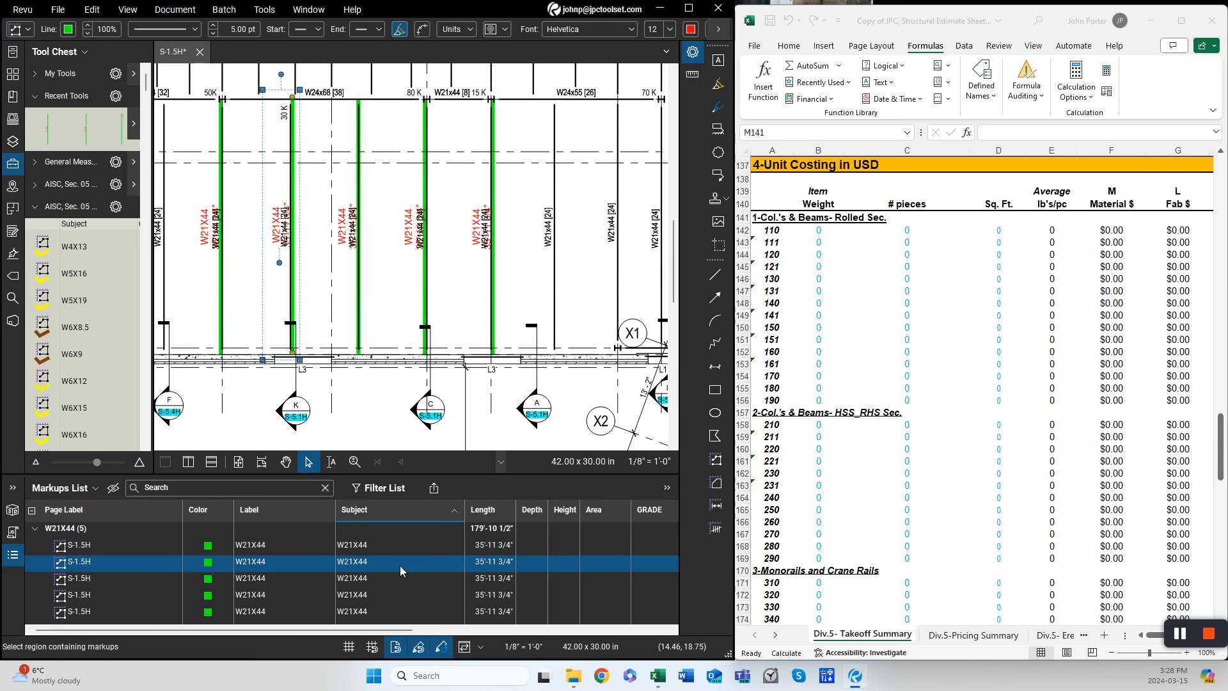
click(951, 303)
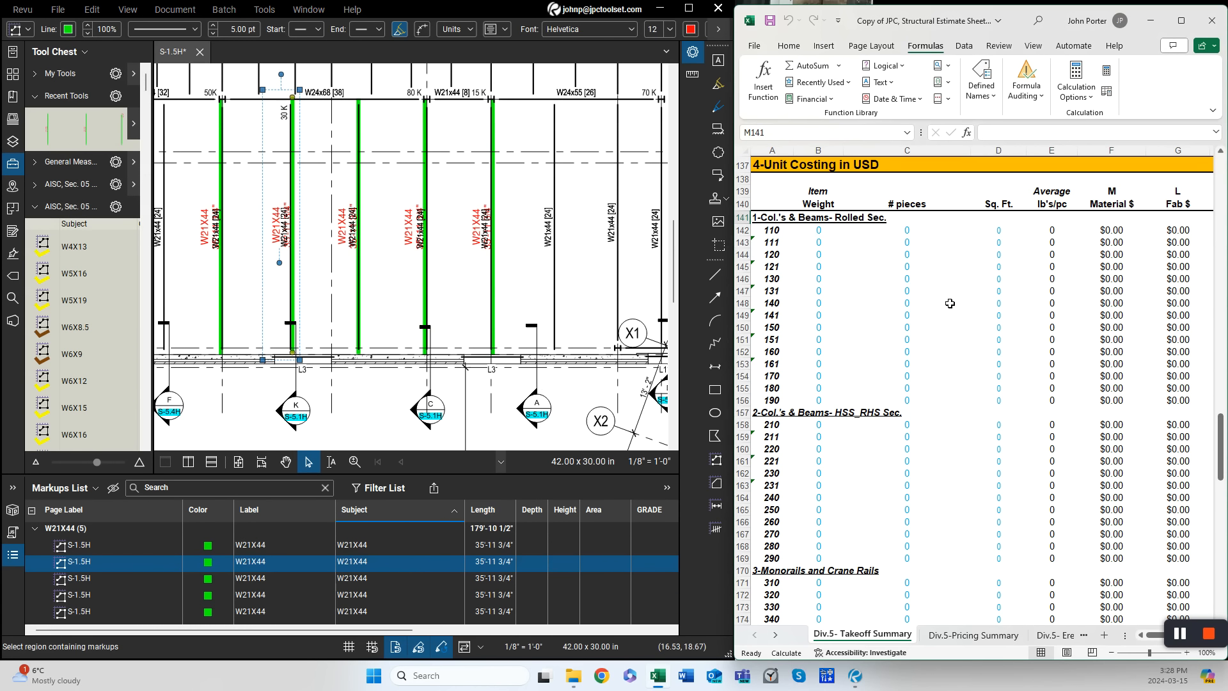
click(950, 303)
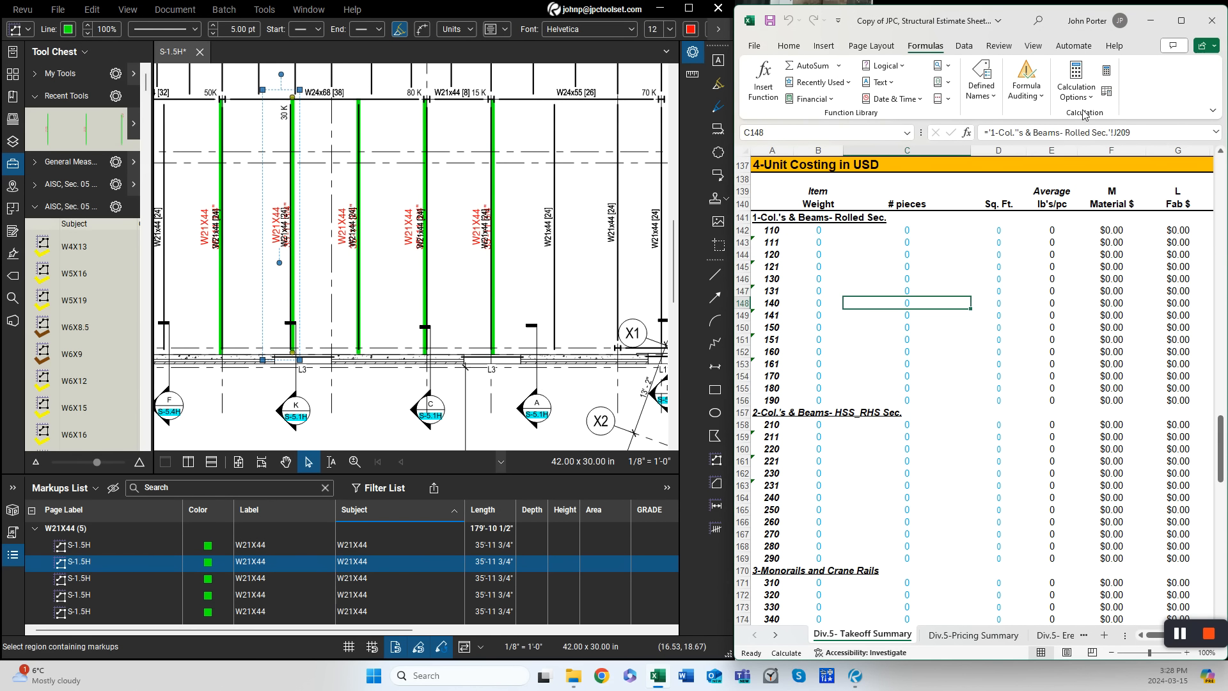
click(1107, 70)
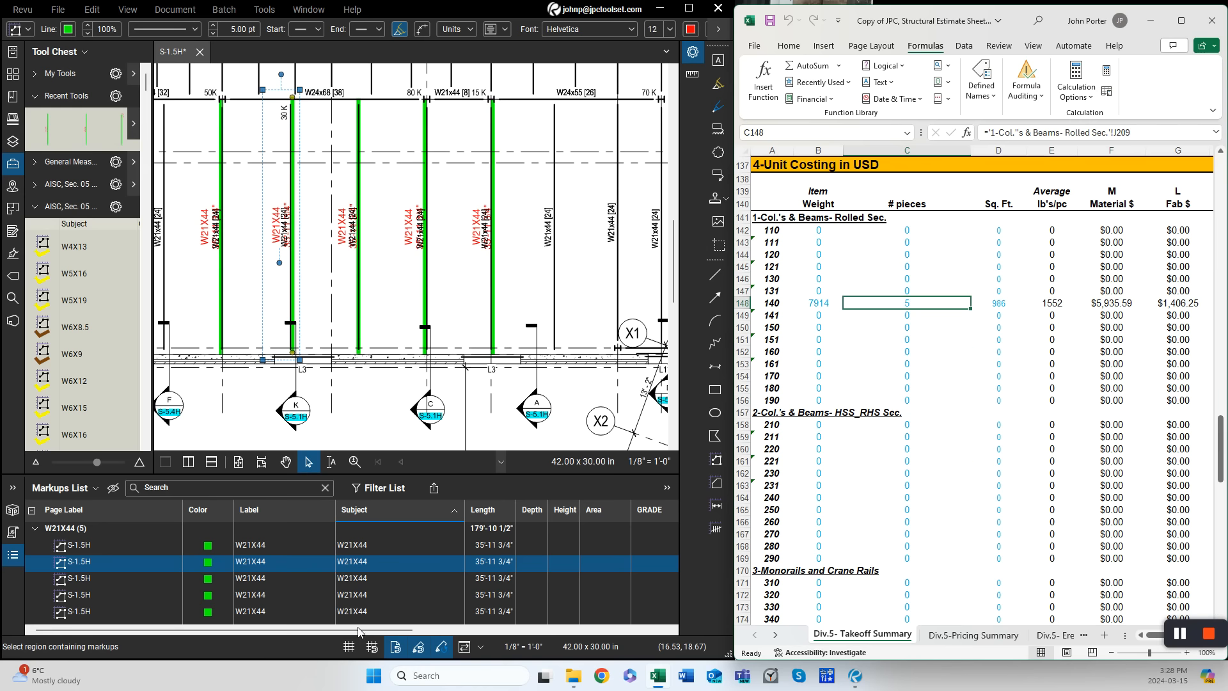
- Inspect the markups' weight and area columns and the pricing summary sheet for the W21X44 entries
drag(359, 631, 583, 661)
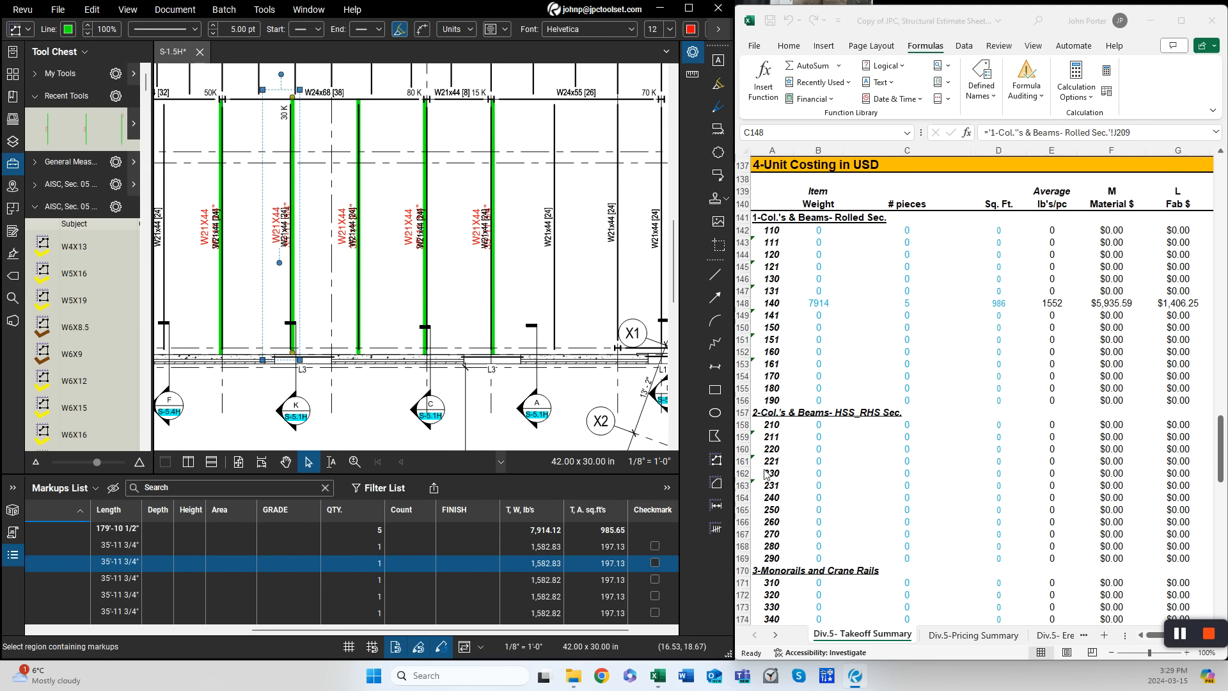
click(960, 634)
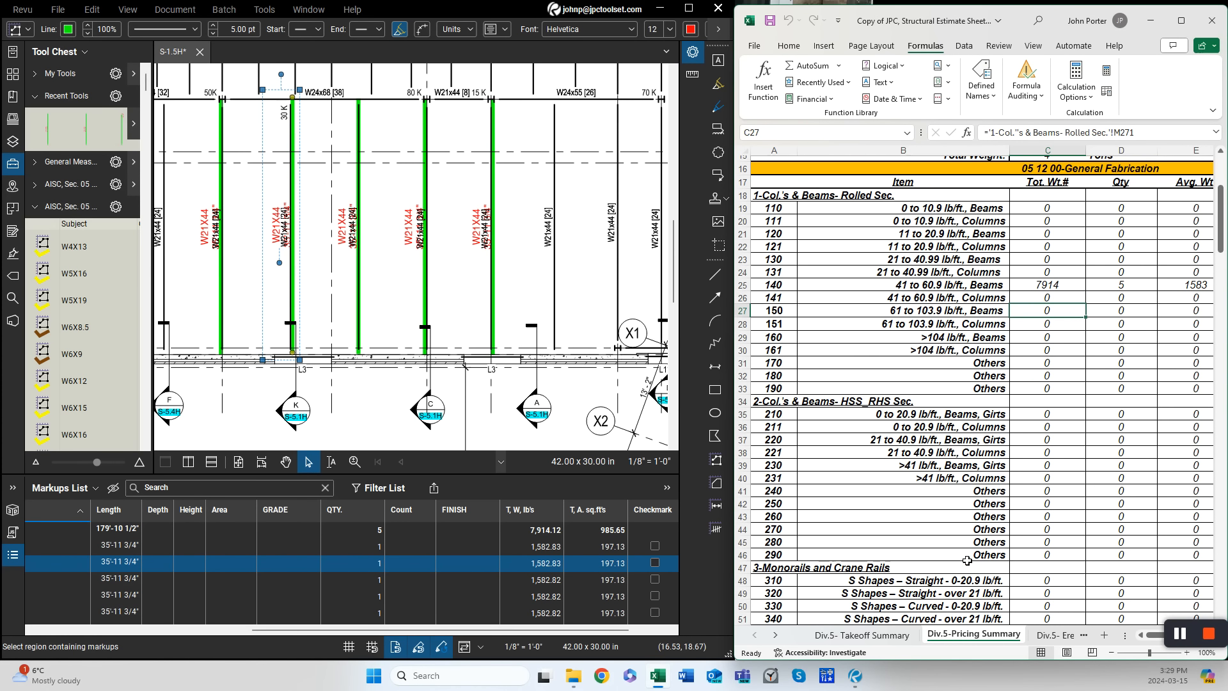
scroll(445, 369, down, 3)
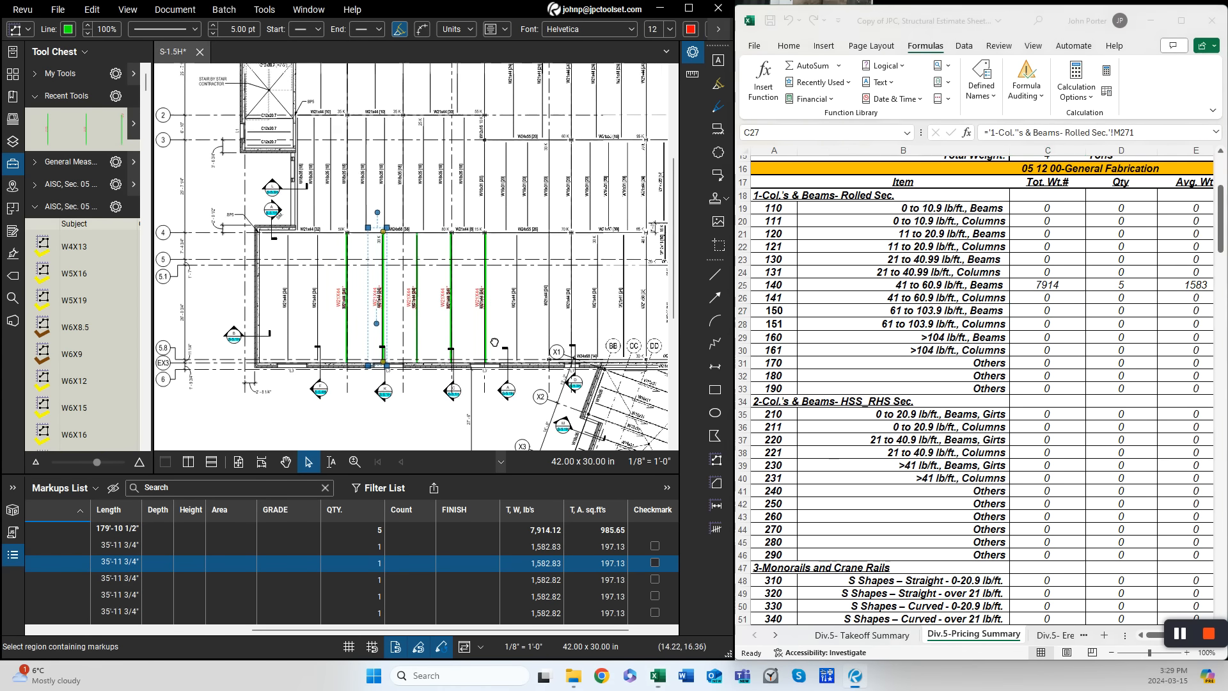
scroll(445, 370, up, 3)
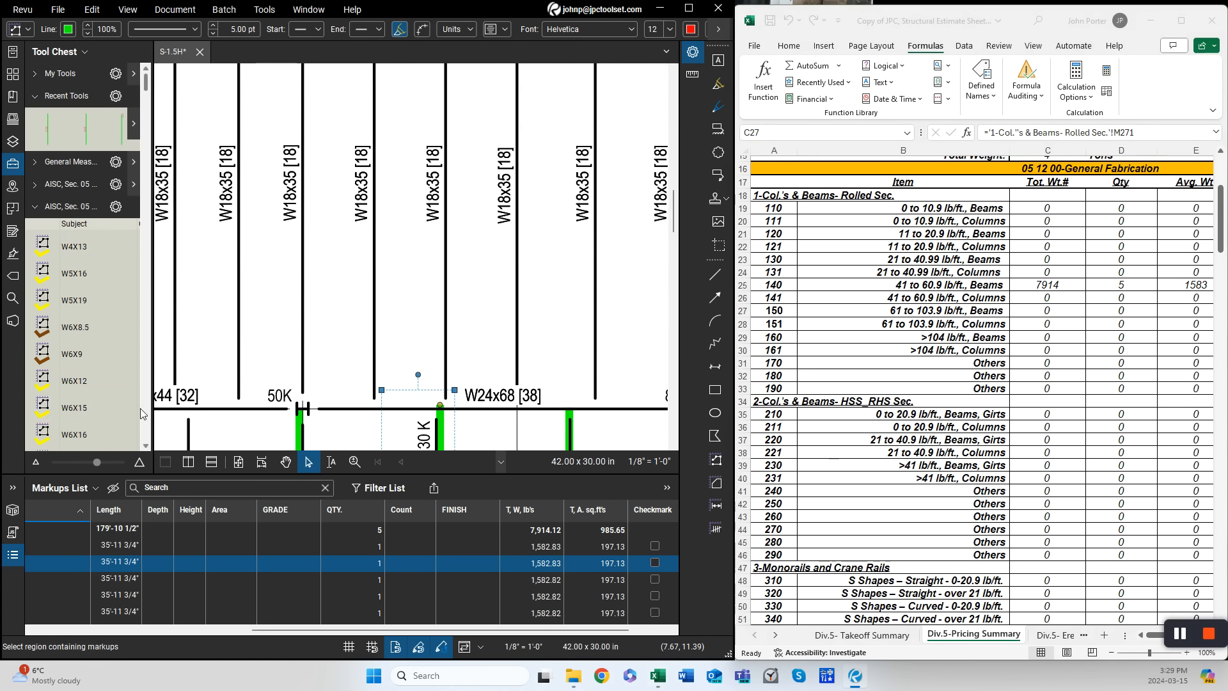
scroll(140, 408, down, 5)
scroll(146, 415, down, 10)
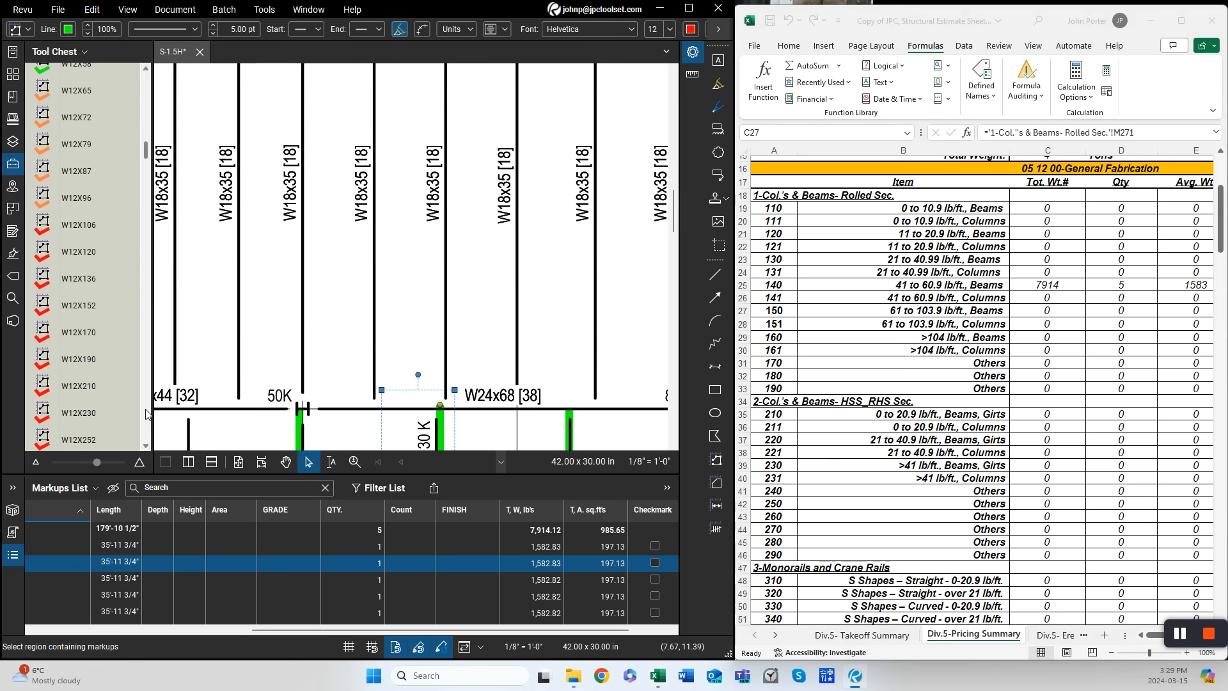
scroll(146, 415, down, 10)
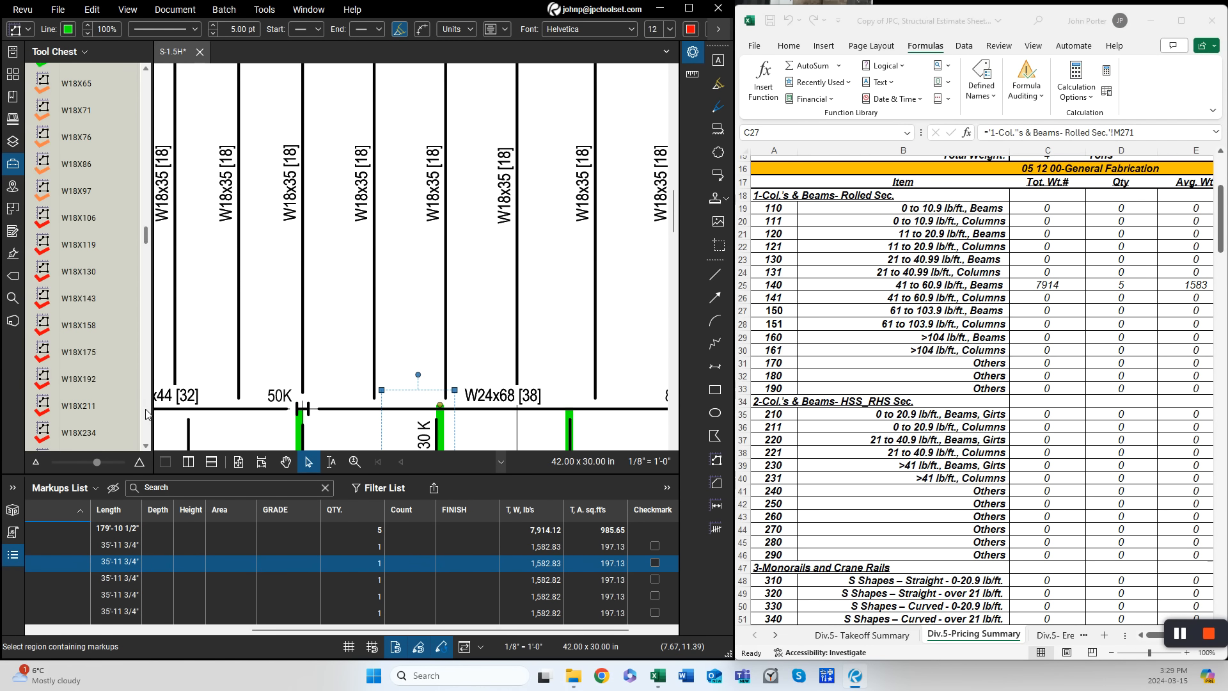
scroll(128, 96, up, 5)
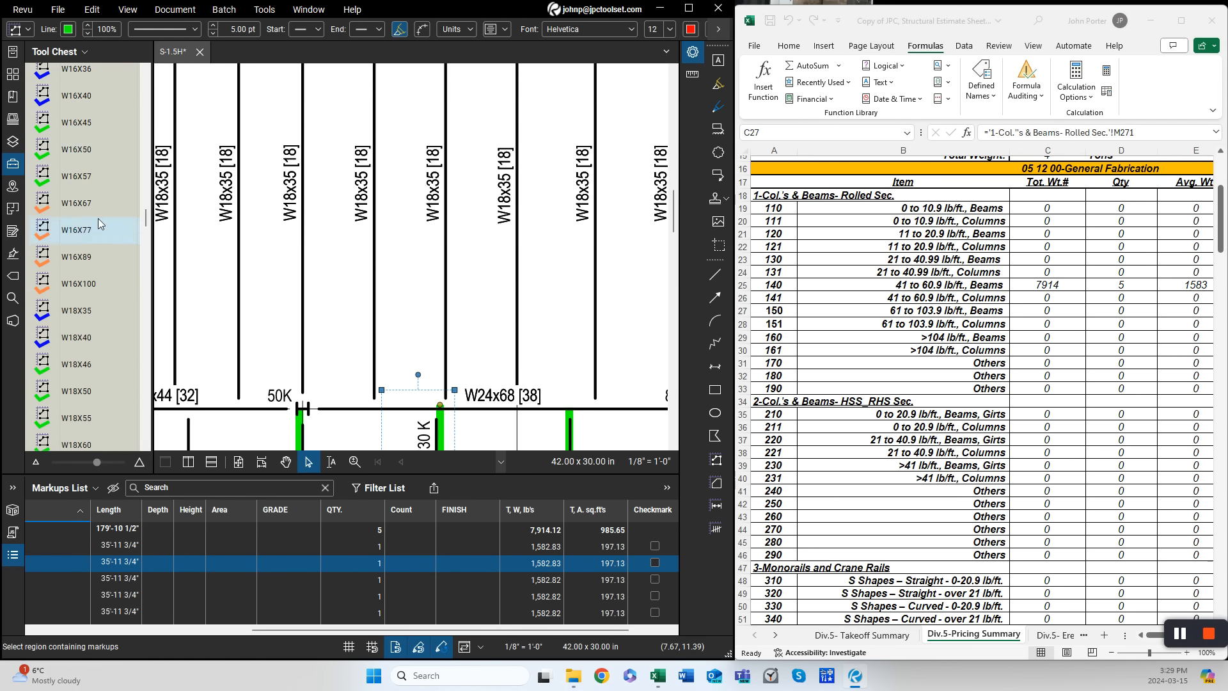
- Measure the first W18X35 beam between the W21X44 girders with the W18X35 takeoff tool
click(95, 311)
scroll(282, 356, down, 5)
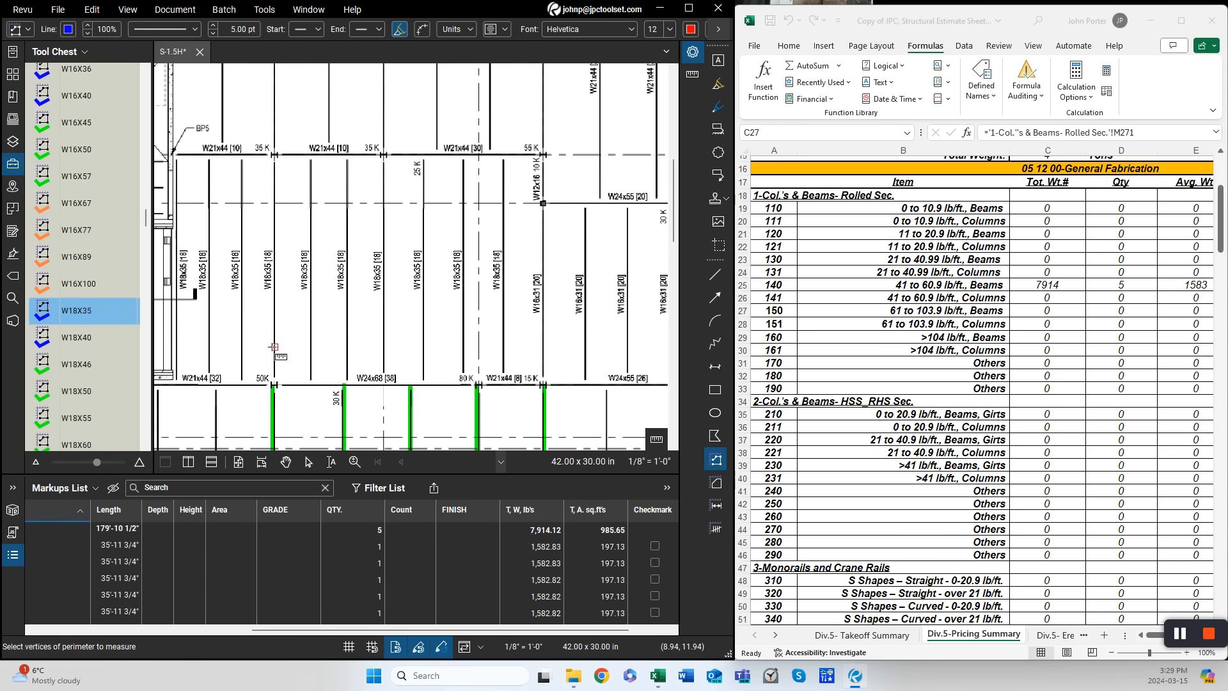
scroll(284, 408, up, 4)
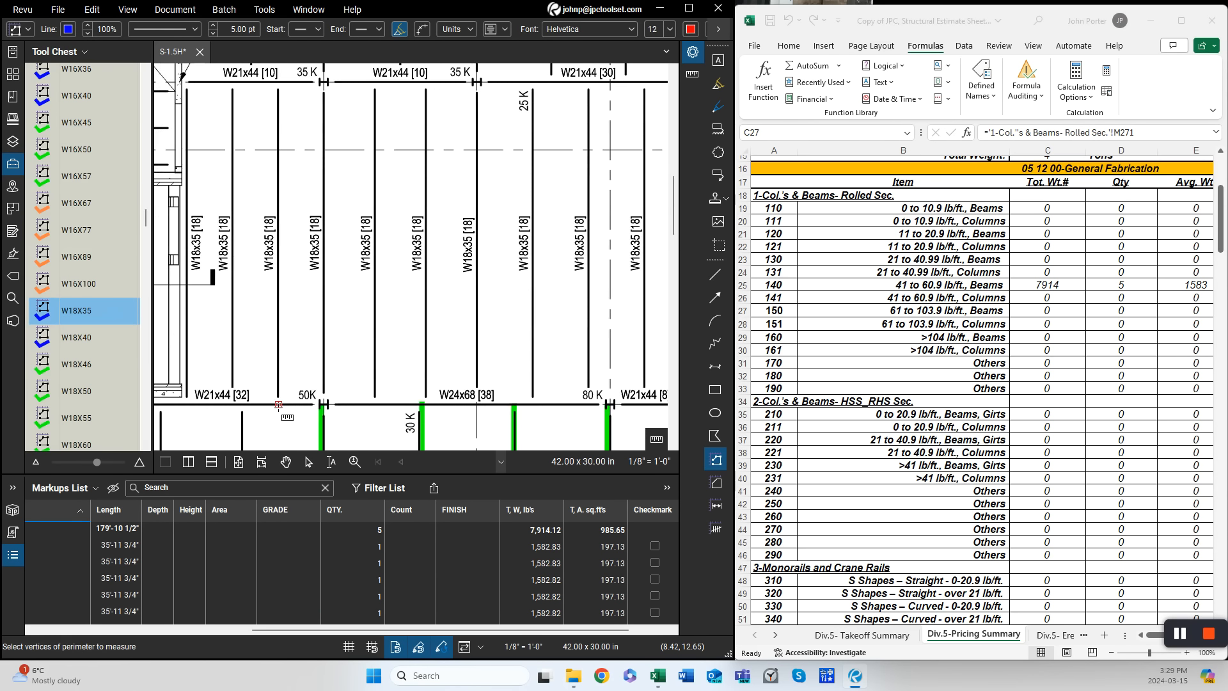
click(276, 405)
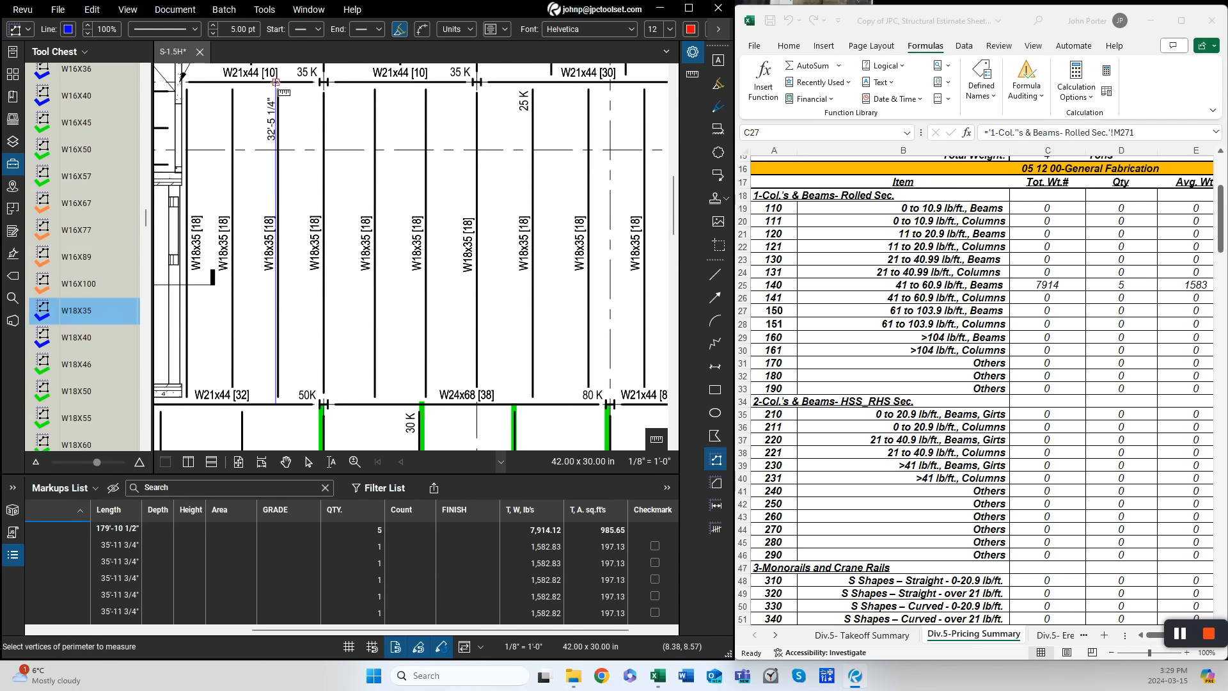
double_click(276, 82)
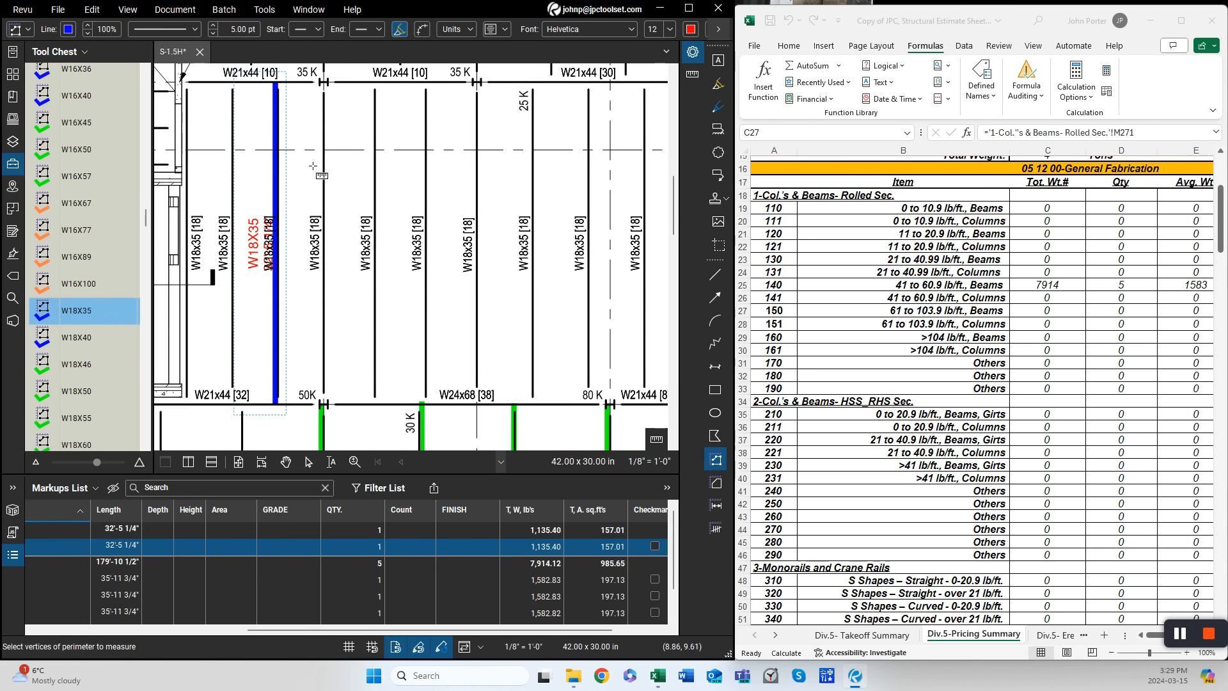
- Measure the next two W18X35 beams to the right with the same tool
click(323, 404)
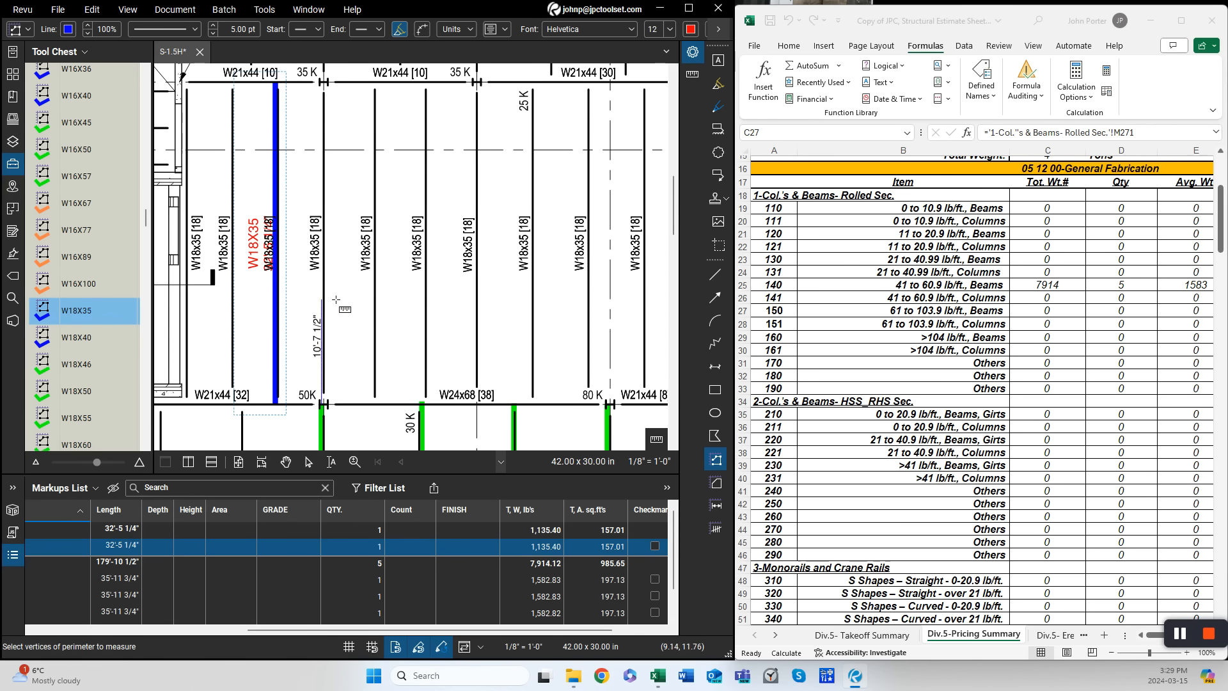
click(323, 82)
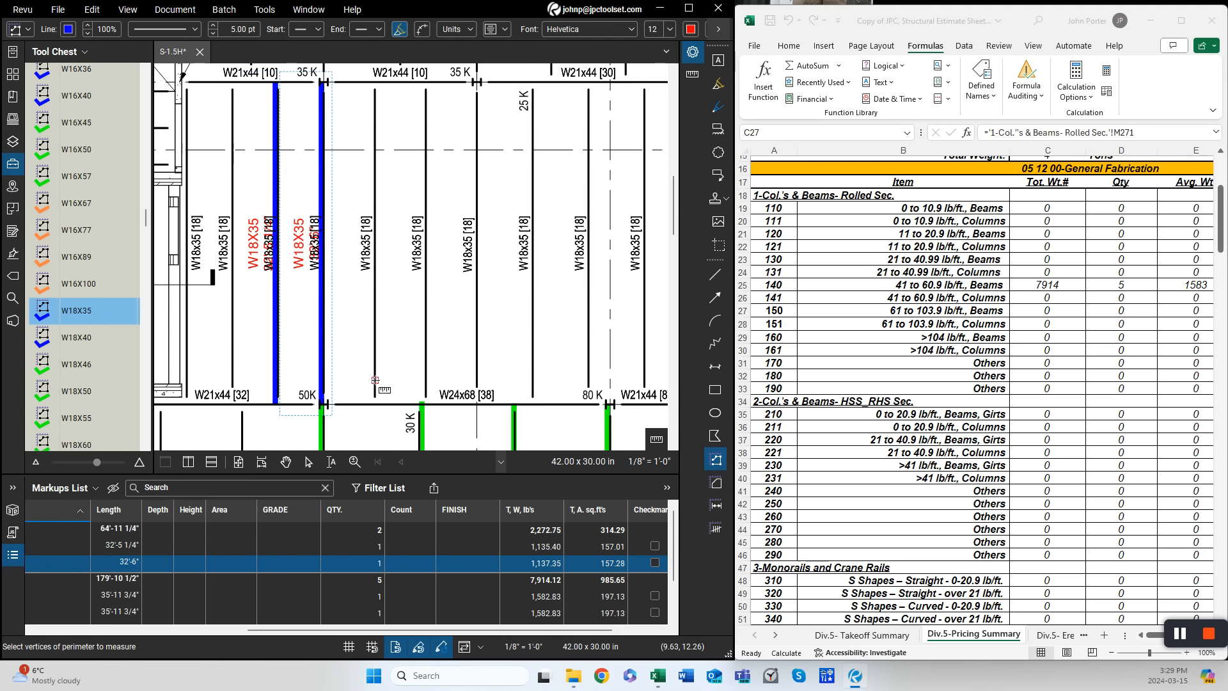
click(377, 404)
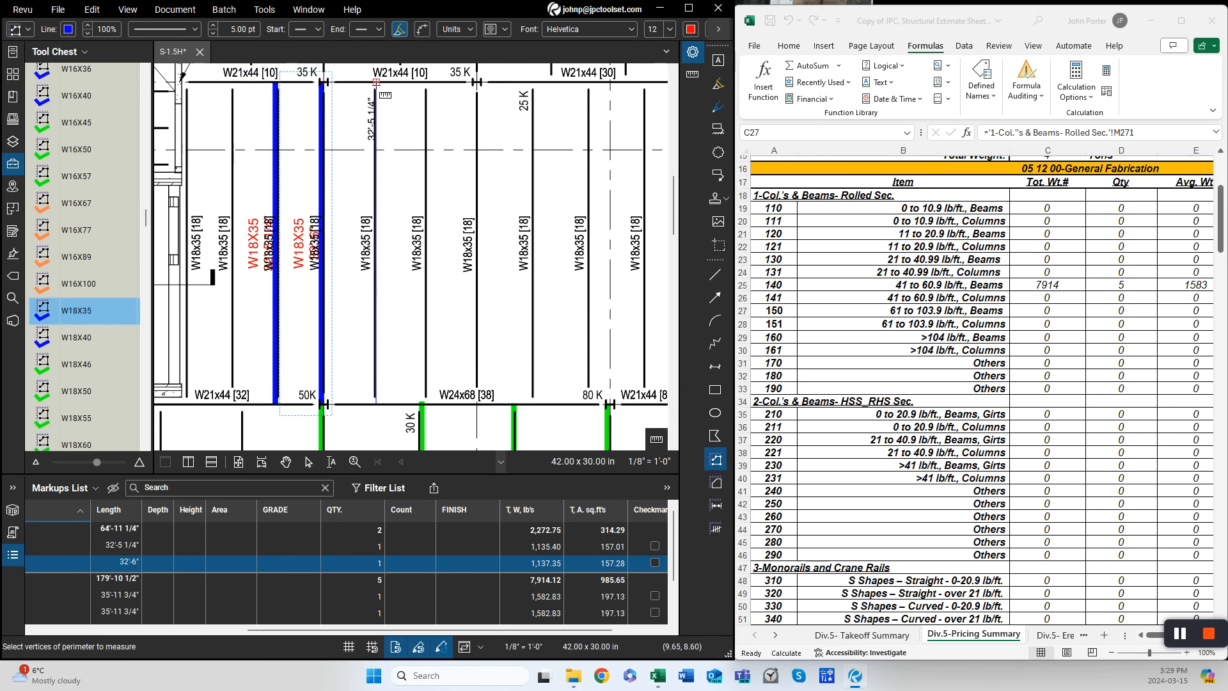
click(376, 97)
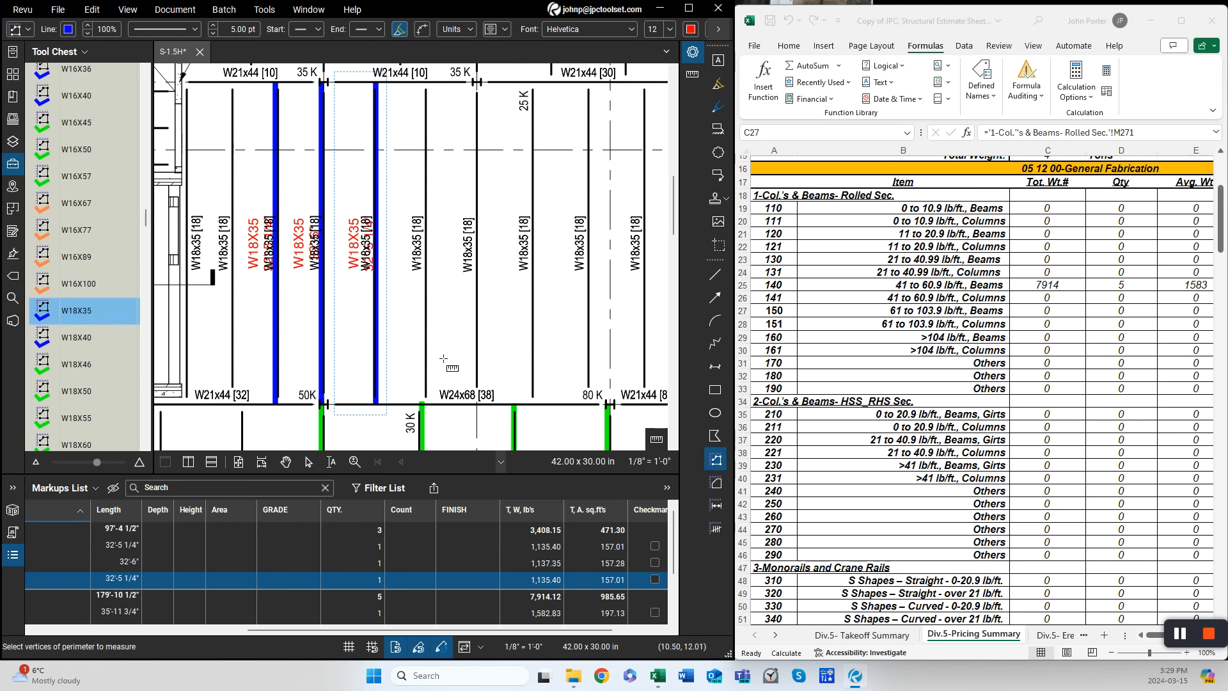
- Review the W18X35 markup group in the markups list
scroll(339, 569, down, 2)
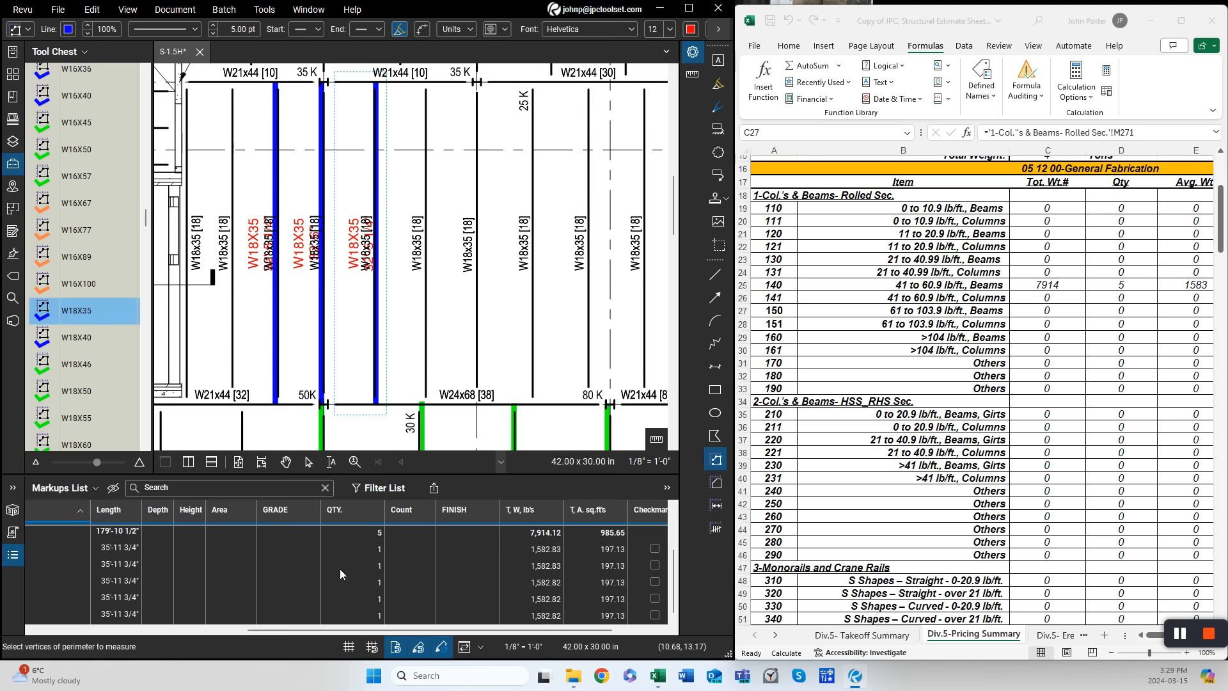
drag(346, 633, 102, 631)
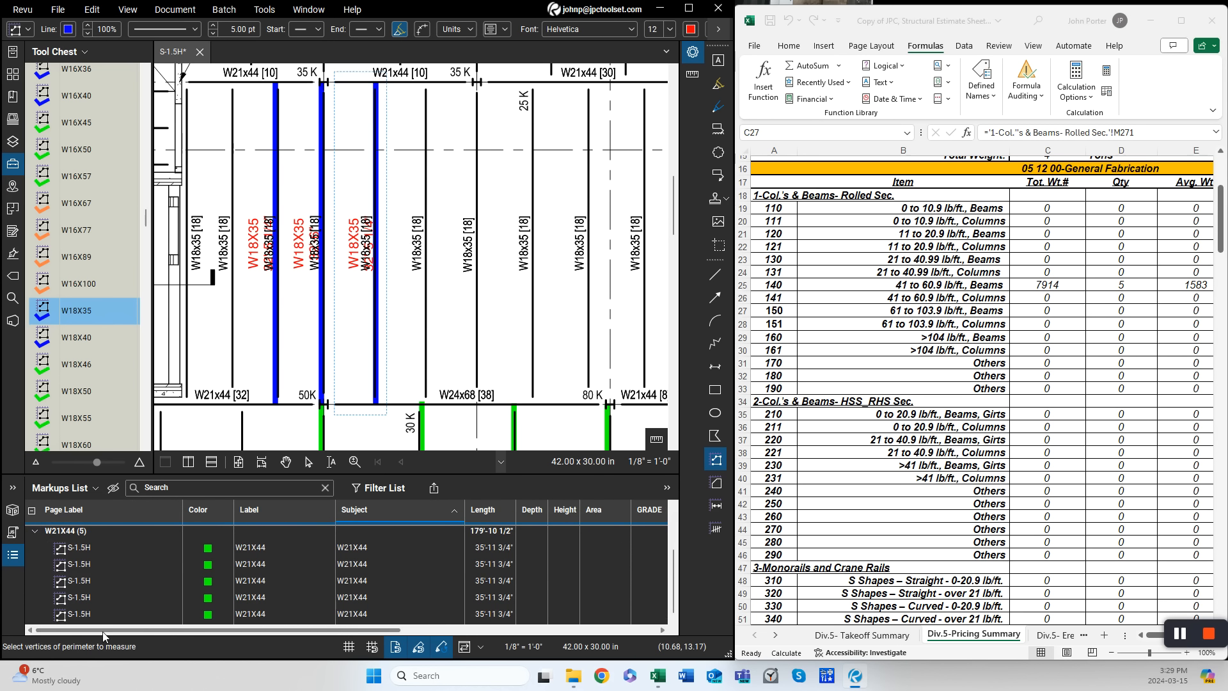
click(194, 513)
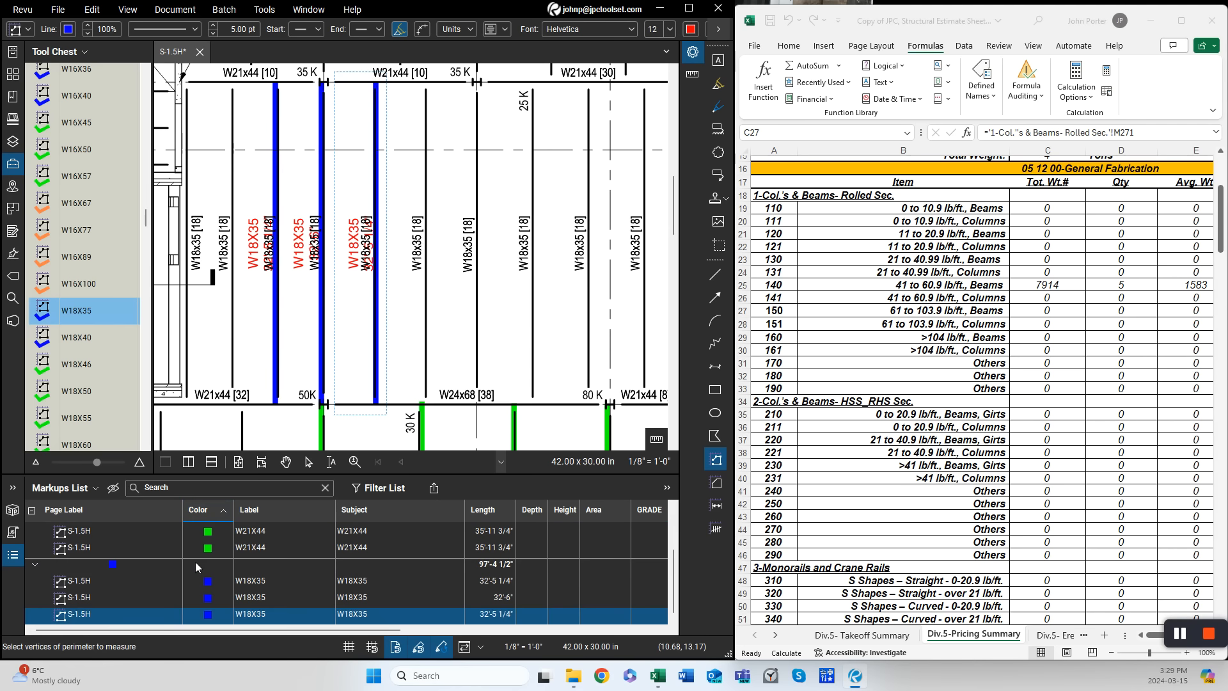
- Inspect the W18X35 markups' total weight and area columns in the markups list
click(277, 580)
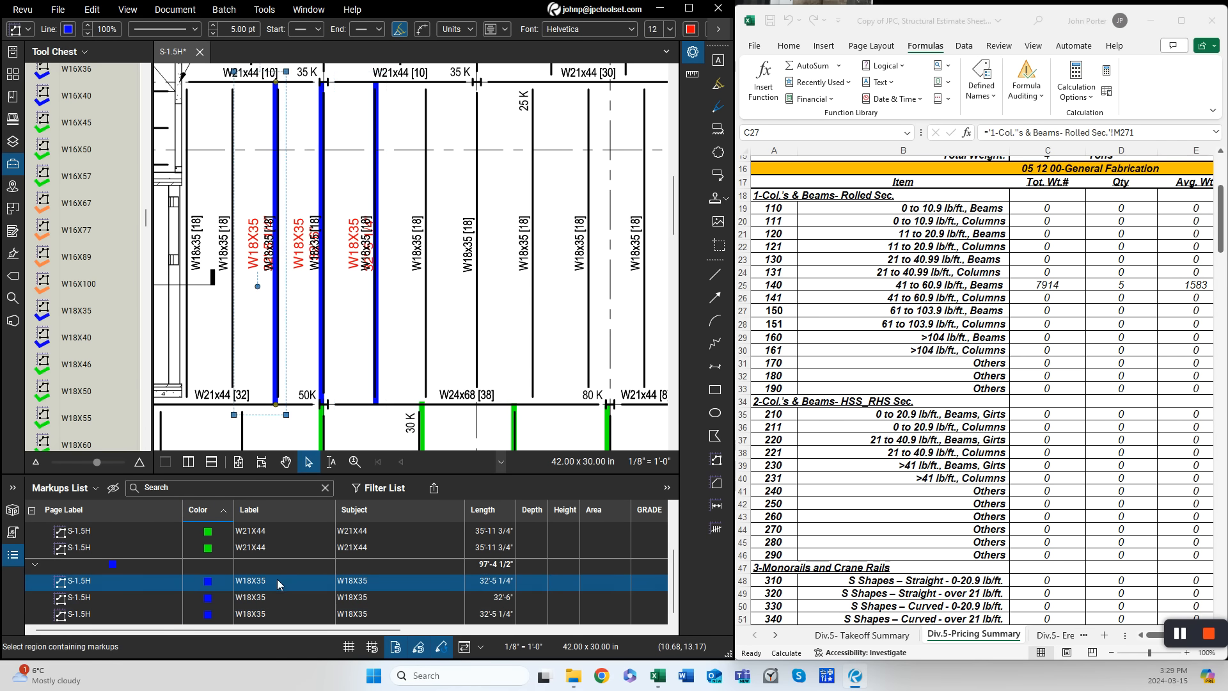
mouse_move(375, 630)
mouse_down()
mouse_move(483, 637)
mouse_move(389, 629)
mouse_up()
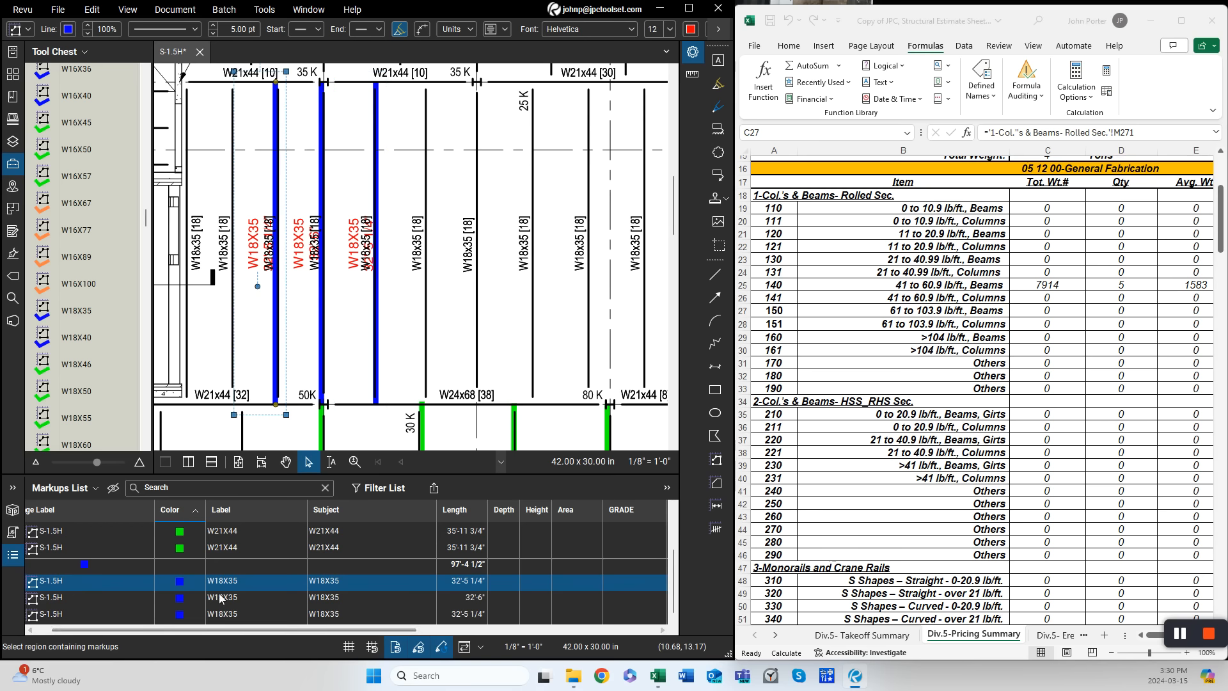
drag(285, 631, 527, 634)
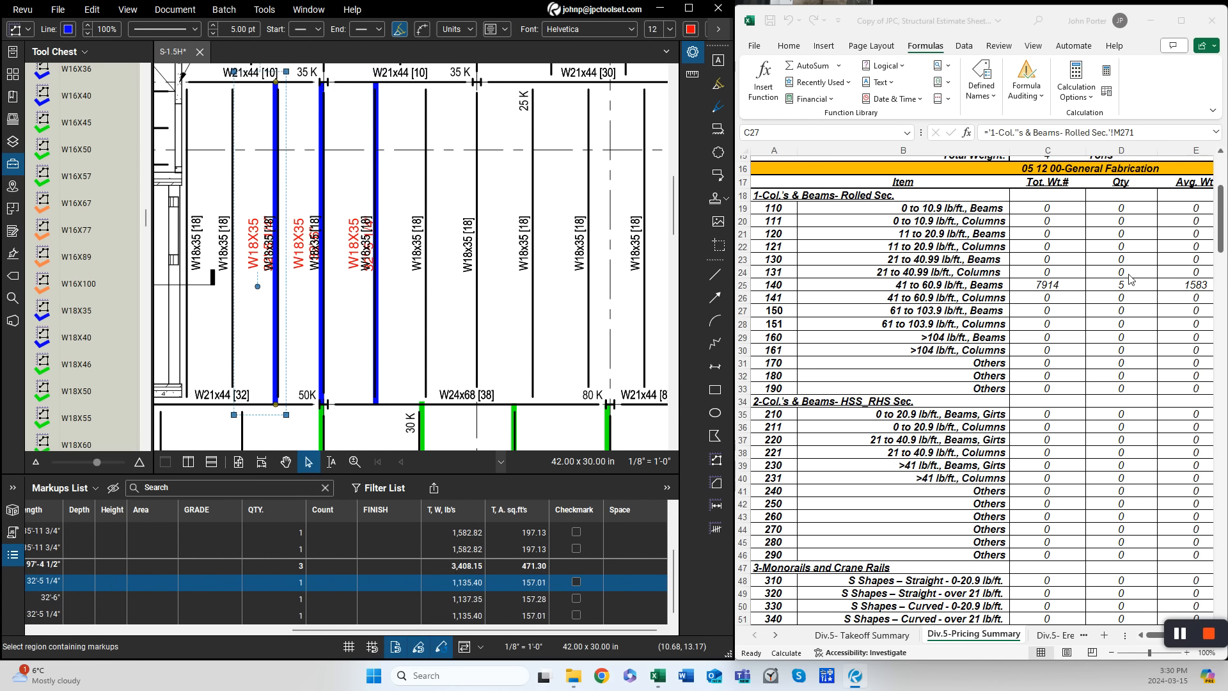
- Recalculate the estimate workbook and check the W18X35 beam quantities on the pricing and takeoff summary sheets
click(1055, 327)
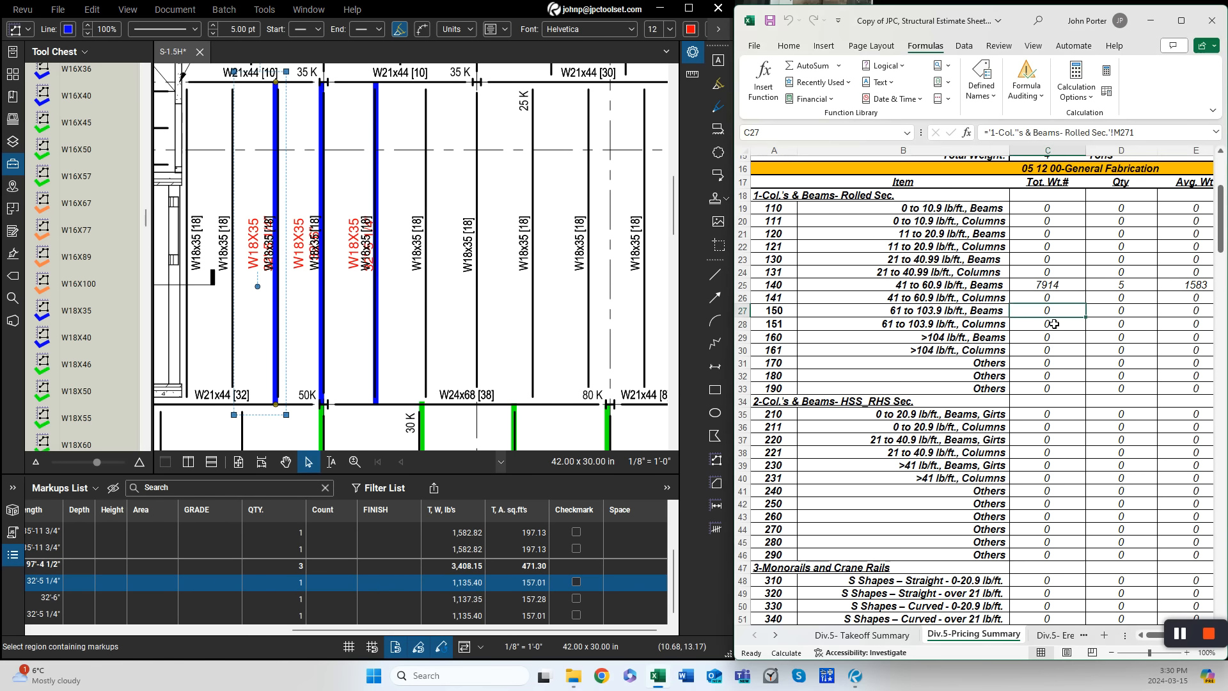
click(1106, 70)
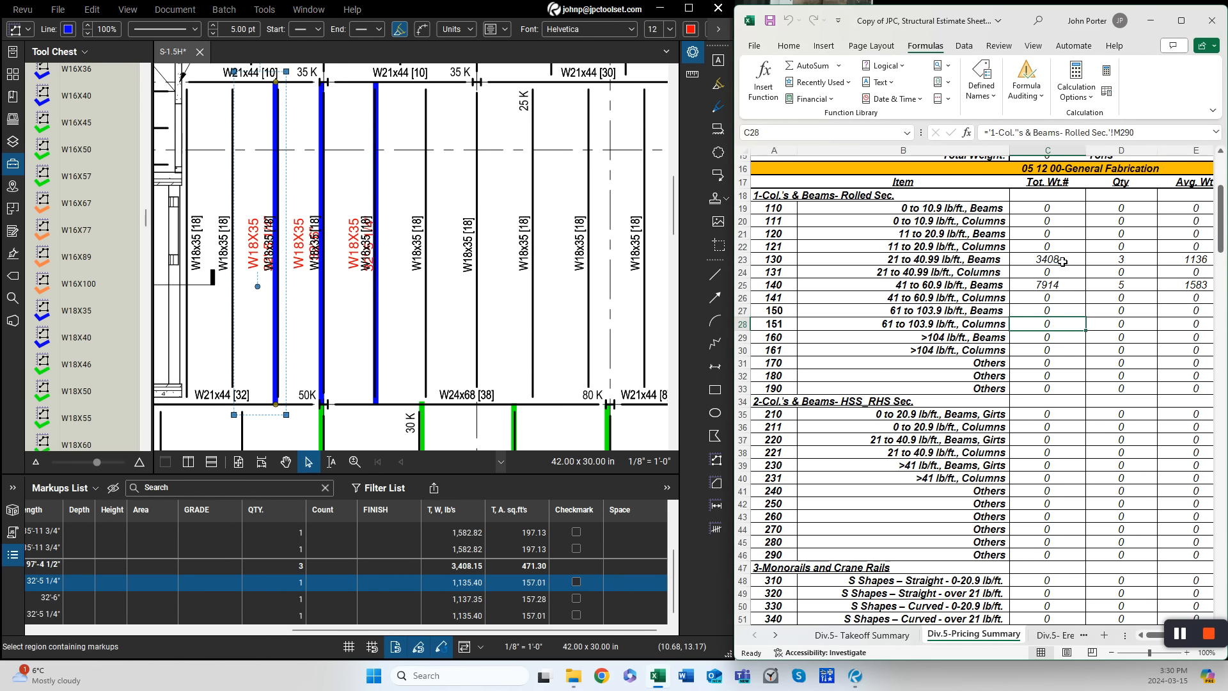
click(861, 635)
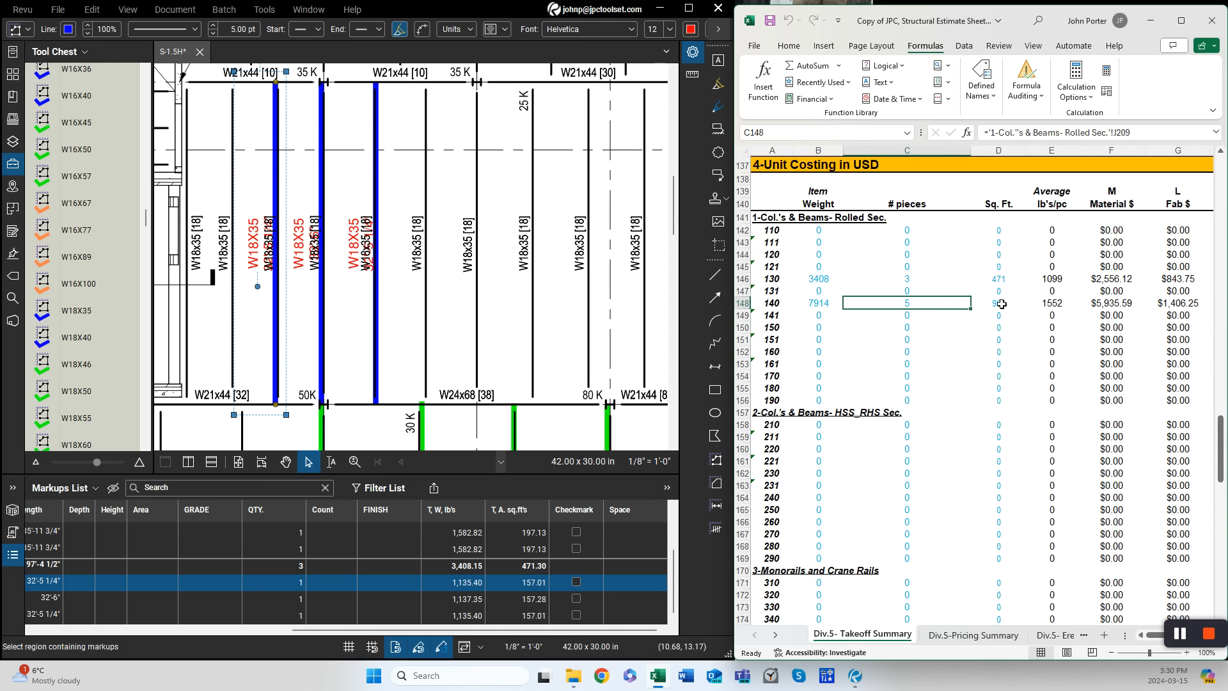
- Open the AISC Sec. 05 12 00 Type & Size W Columns tool set in the tool chest
click(554, 633)
drag(555, 632, 291, 636)
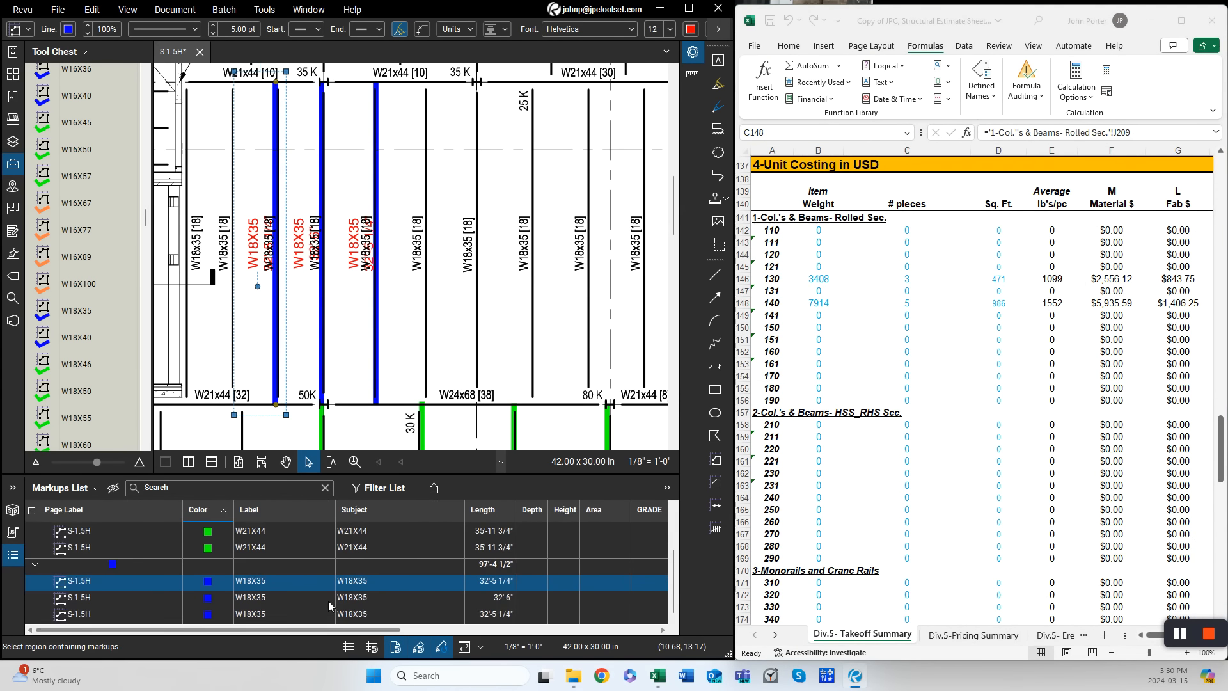
scroll(411, 286, down, 5)
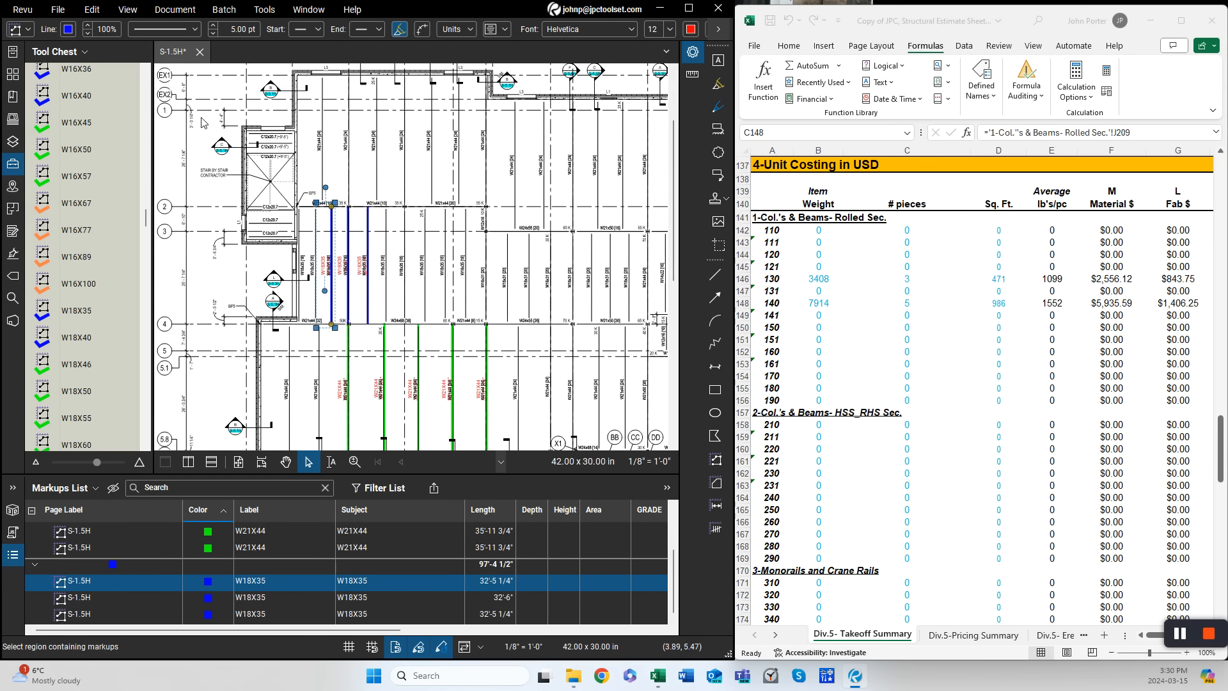
scroll(146, 83, up, 10)
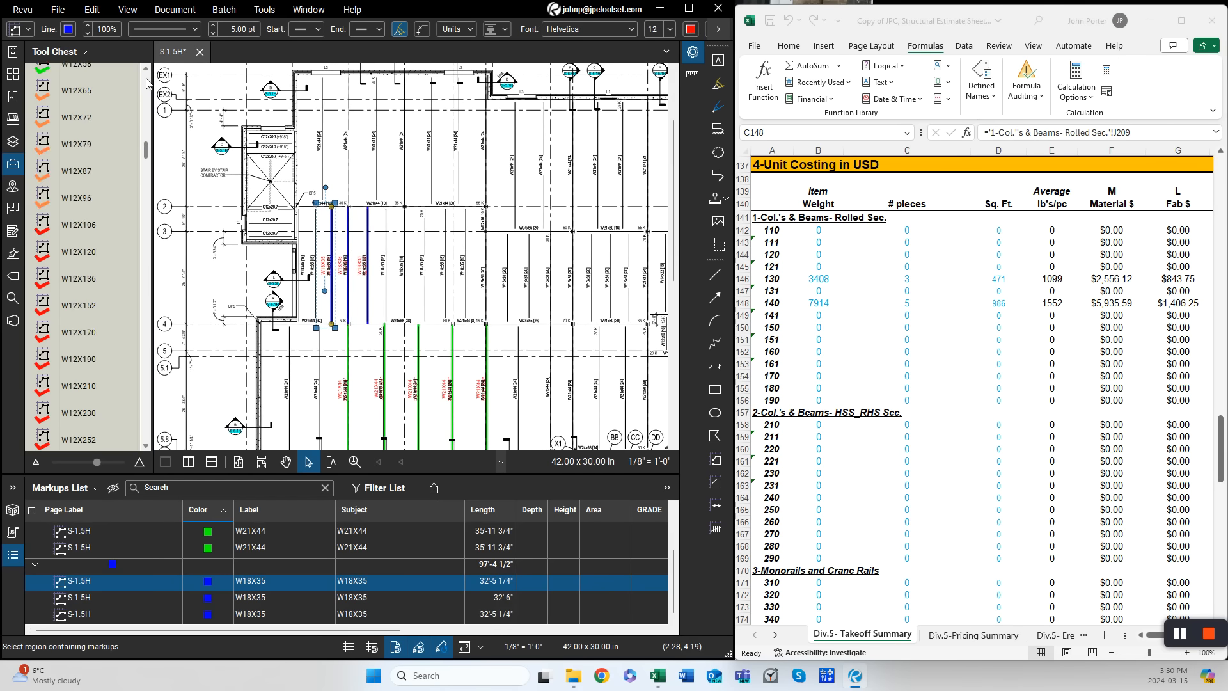
click(87, 208)
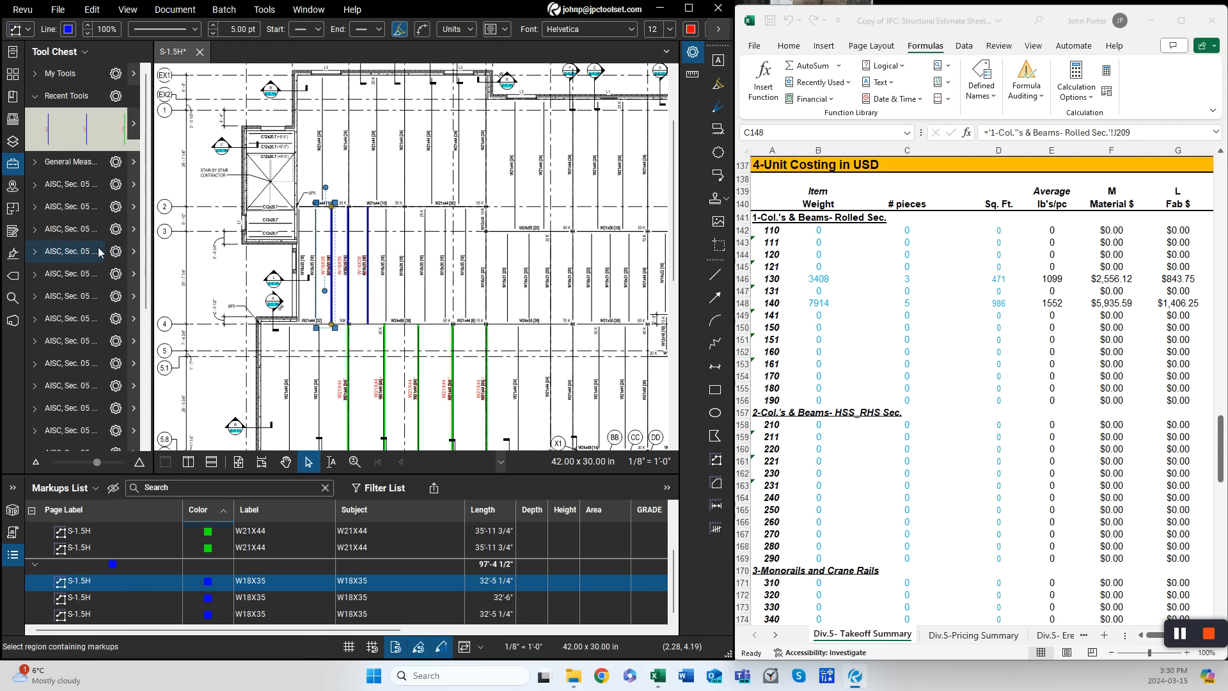
drag(149, 256, 246, 284)
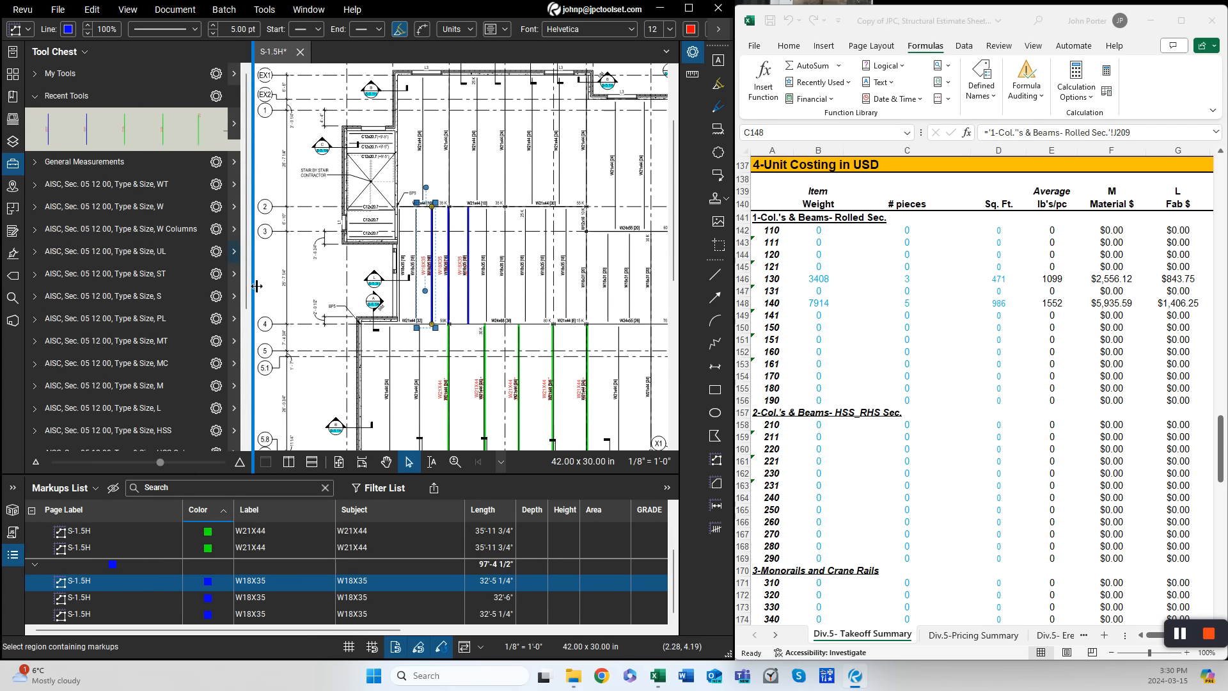
click(185, 230)
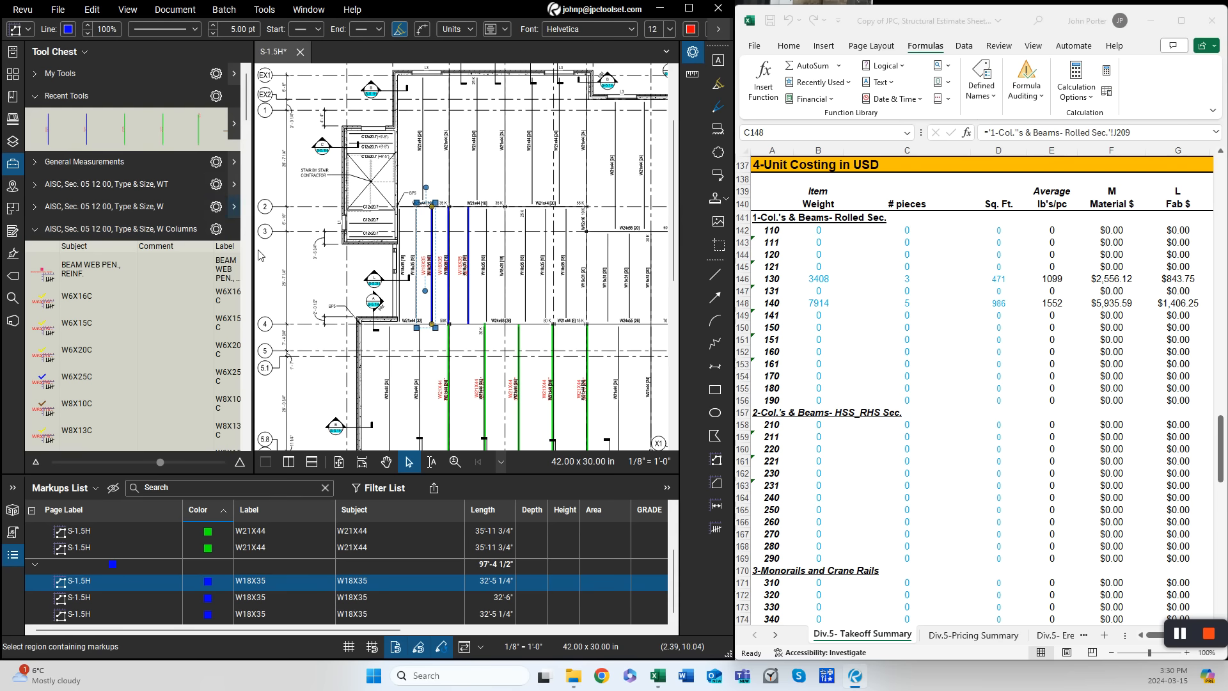
drag(253, 256, 182, 256)
- Count four W12X50C columns at the girder intersections with the W12X50C count tool
scroll(351, 261, up, 5)
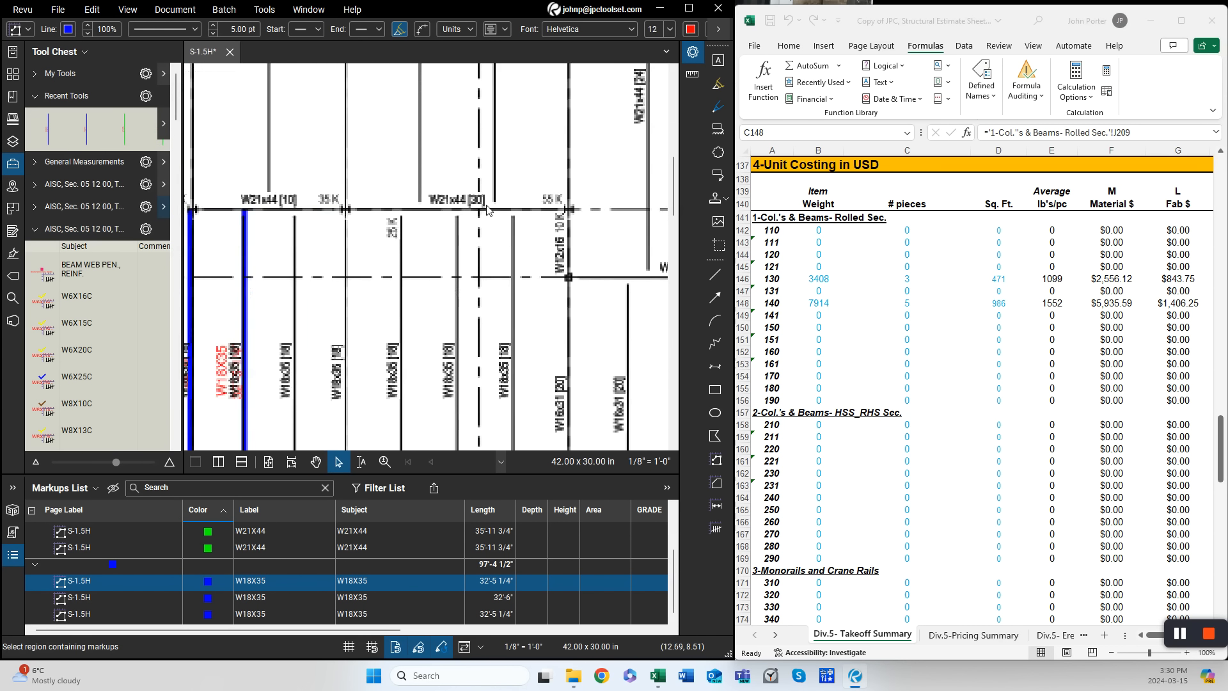
scroll(174, 413, down, 10)
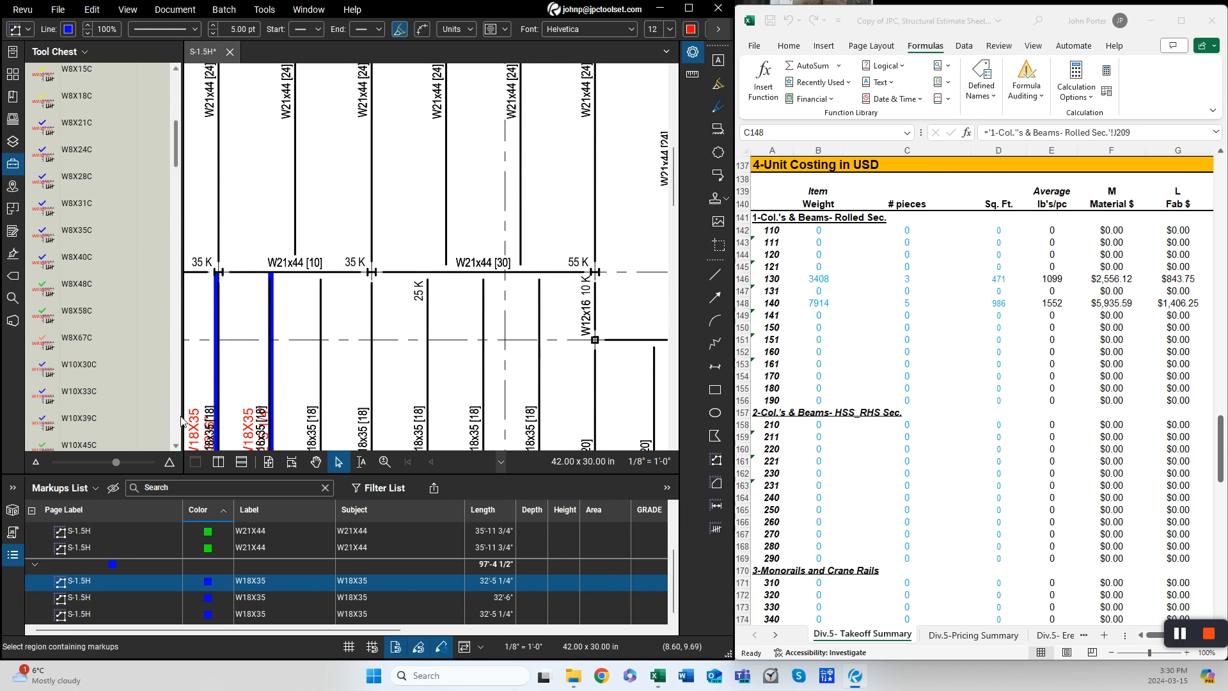
click(79, 405)
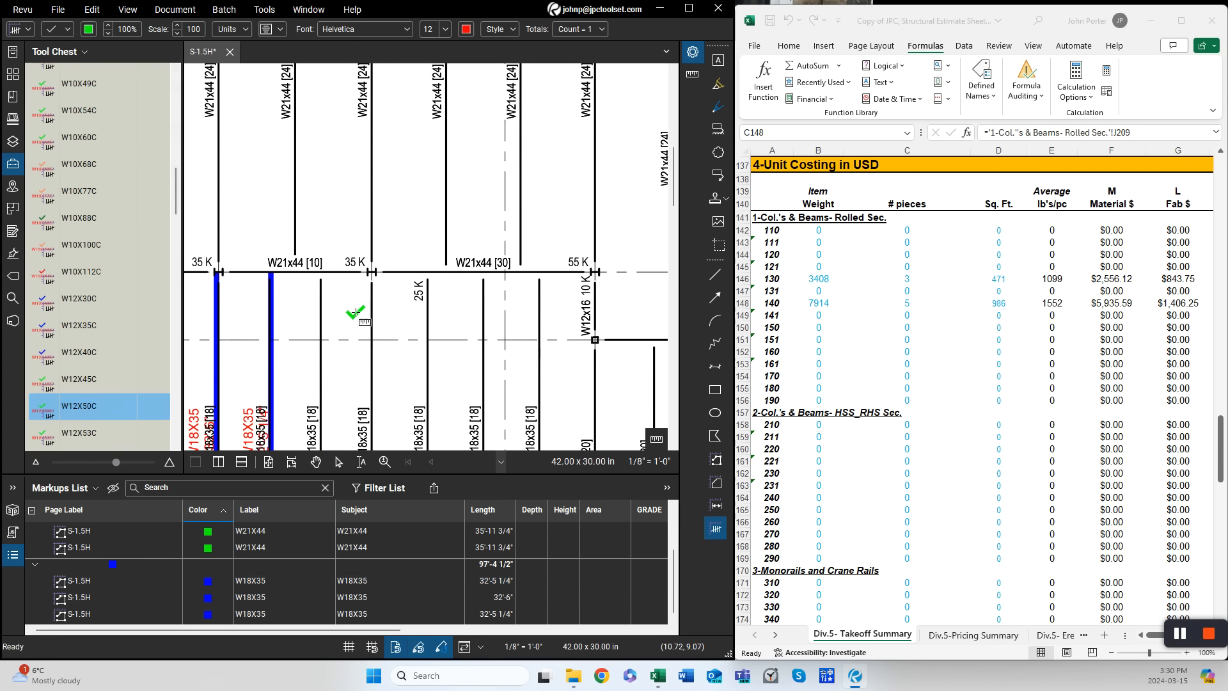
click(379, 269)
click(599, 268)
drag(554, 345, 215, 355)
click(497, 345)
drag(558, 360, 370, 356)
click(488, 339)
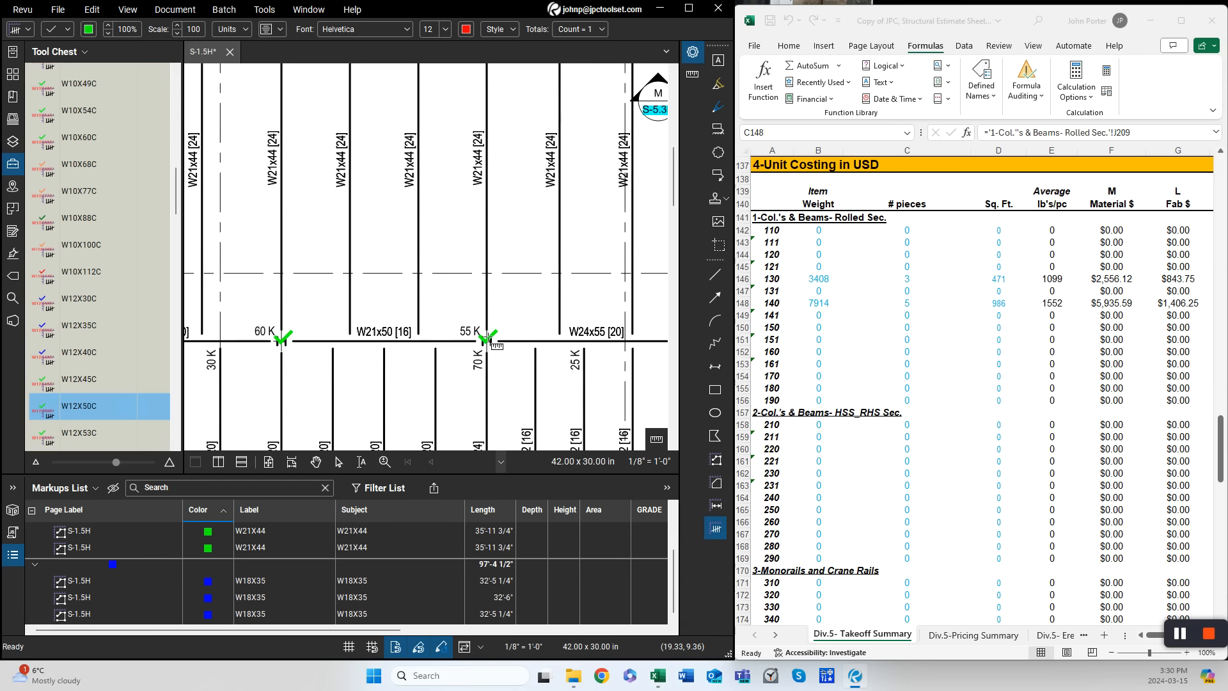
key(Escape)
- Set the W12X50C column count's height to 18'-6"
click(275, 543)
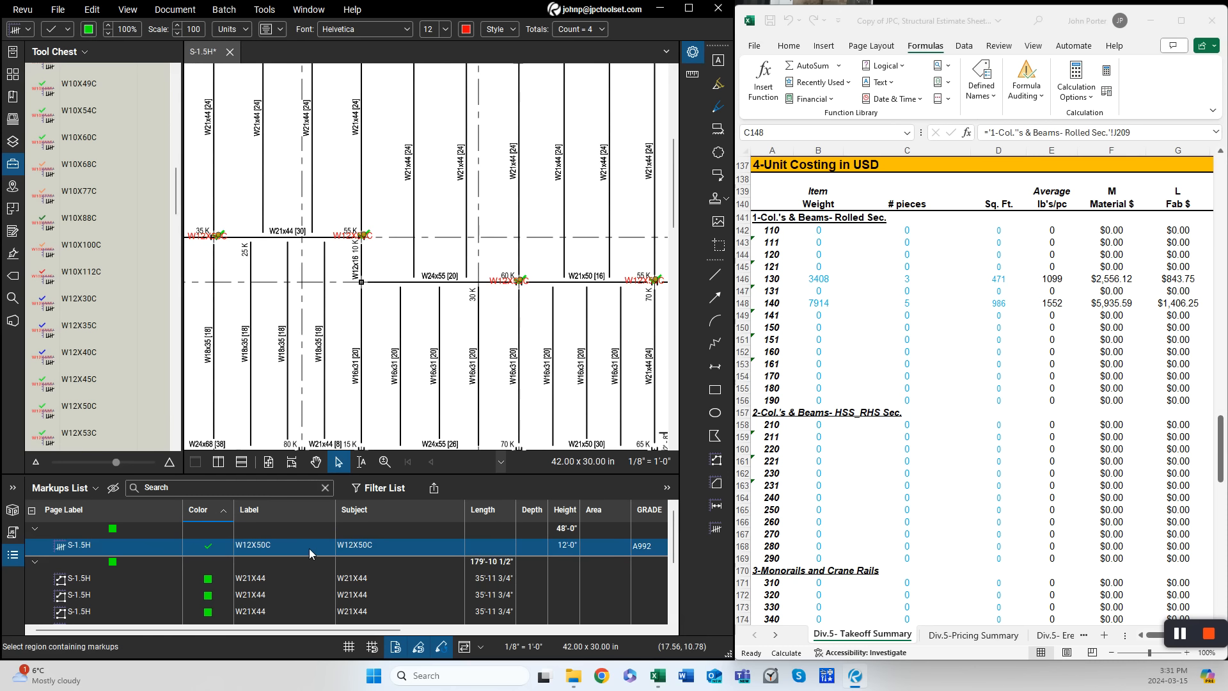
click(564, 546)
text(18-6)
key(Return)
- Unlock the W12X50C count and split it into individual column markups
right_click(498, 550)
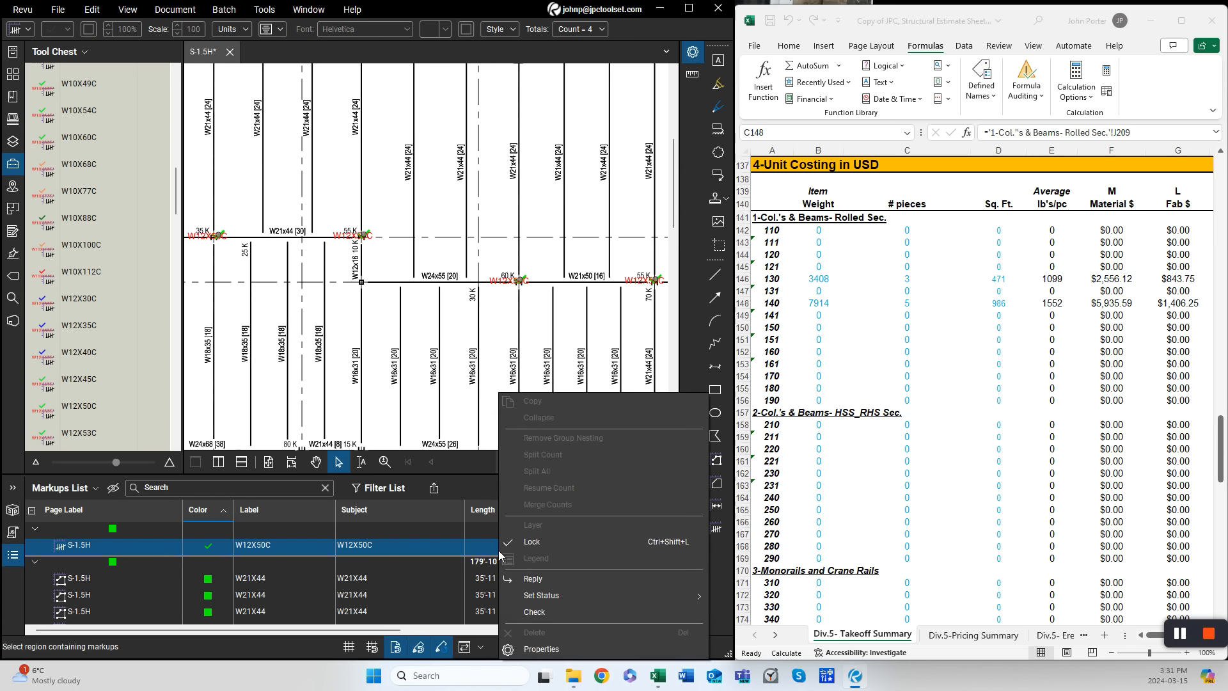
click(533, 542)
right_click(477, 540)
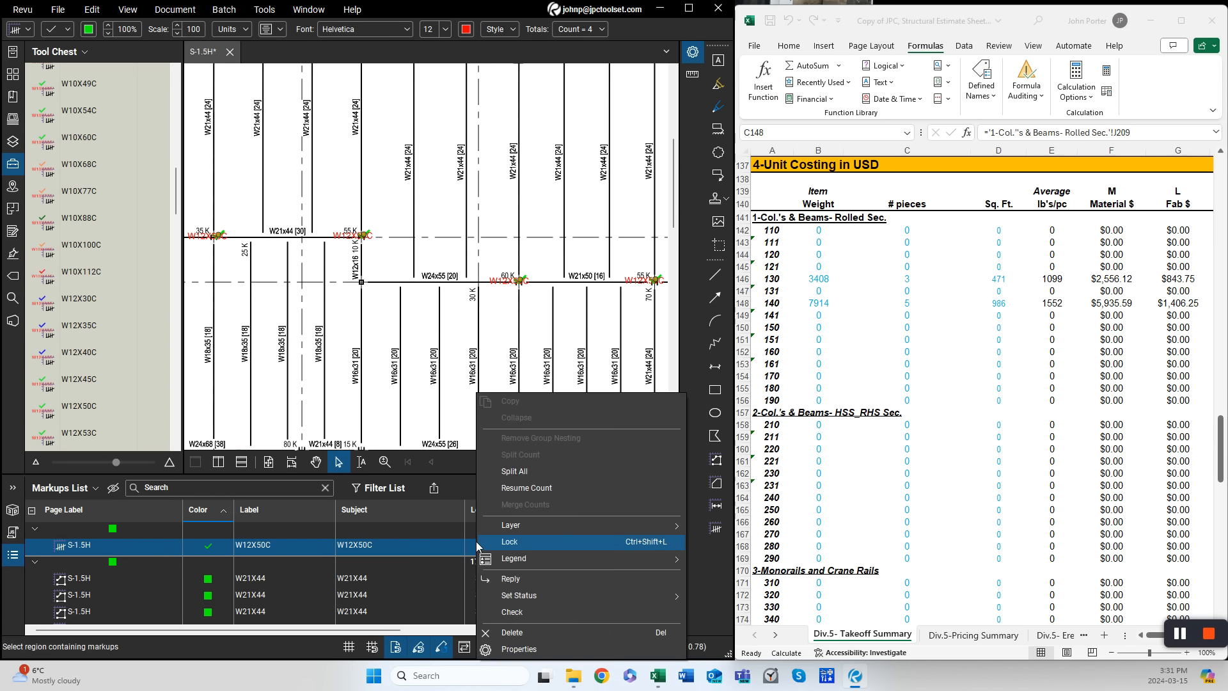
click(518, 471)
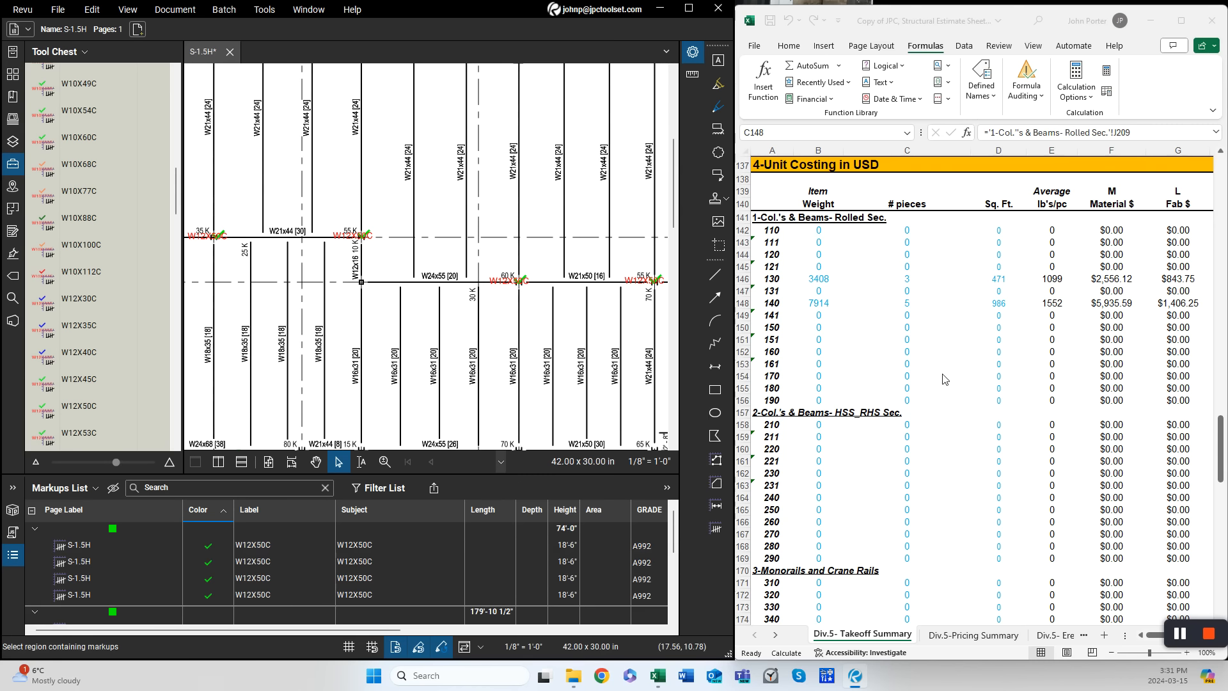
- Save the workbook to update the column quantities on the takeoff summary sheet
click(953, 646)
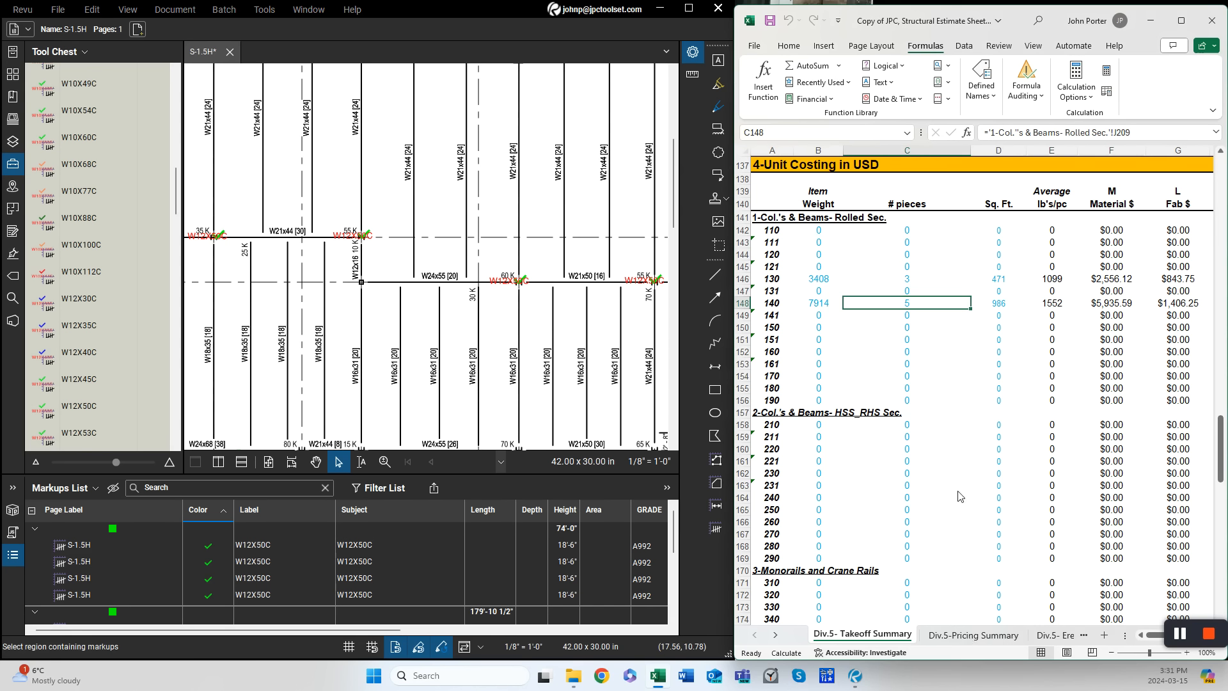
click(936, 341)
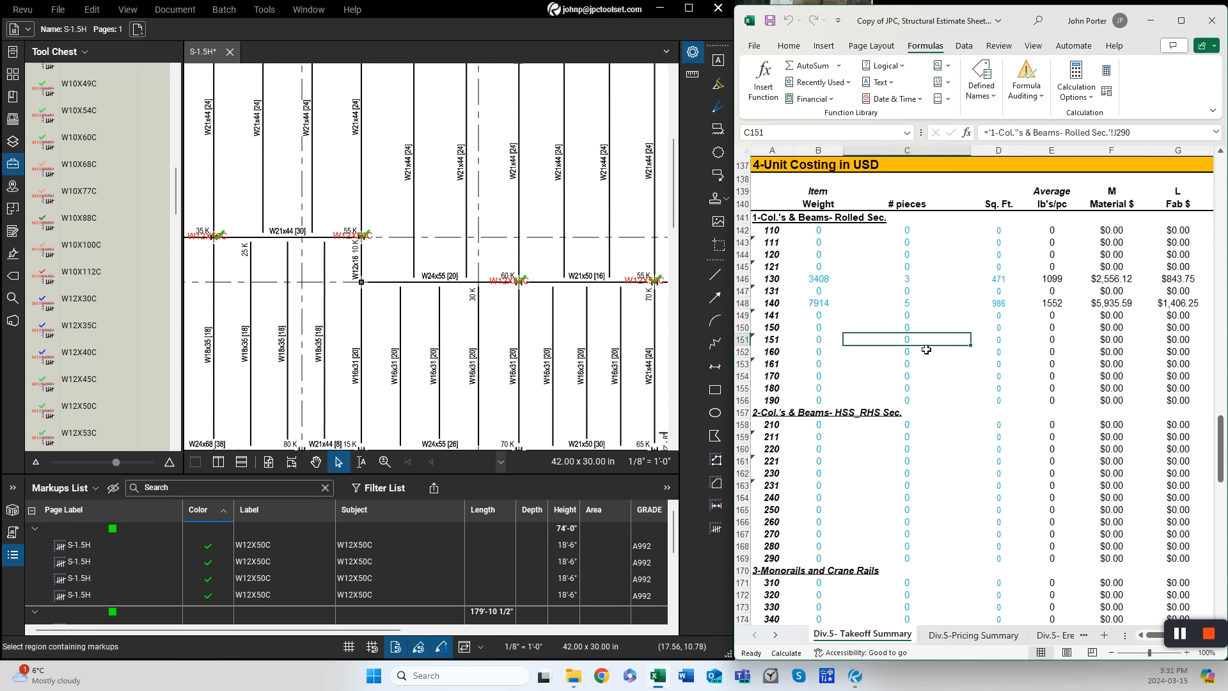
key(ctrl+s)
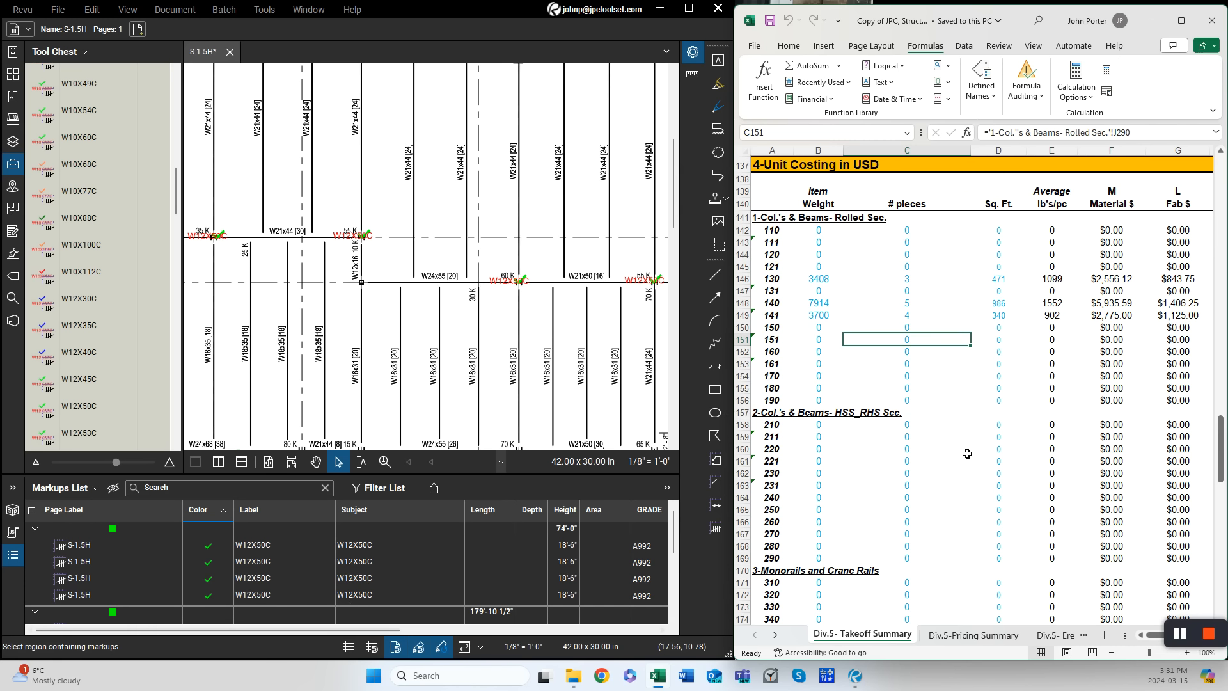
- Review the pricing summary sheet's column entries, totals and labor fabrication items
click(1183, 20)
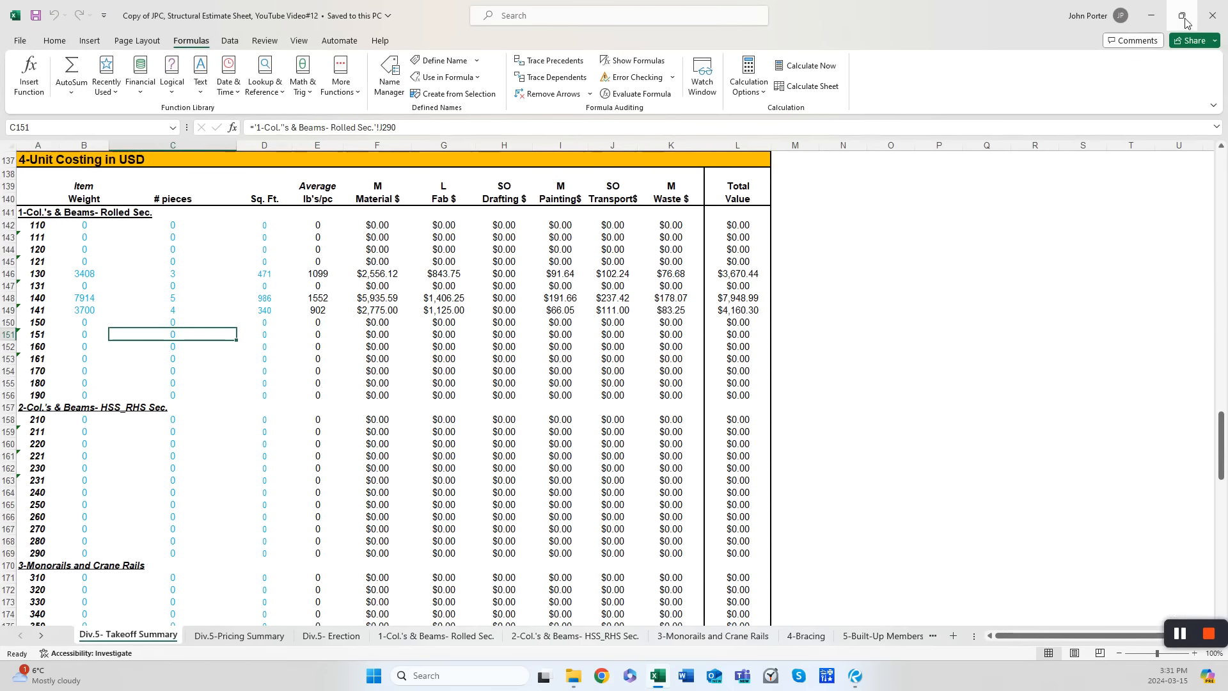
click(230, 635)
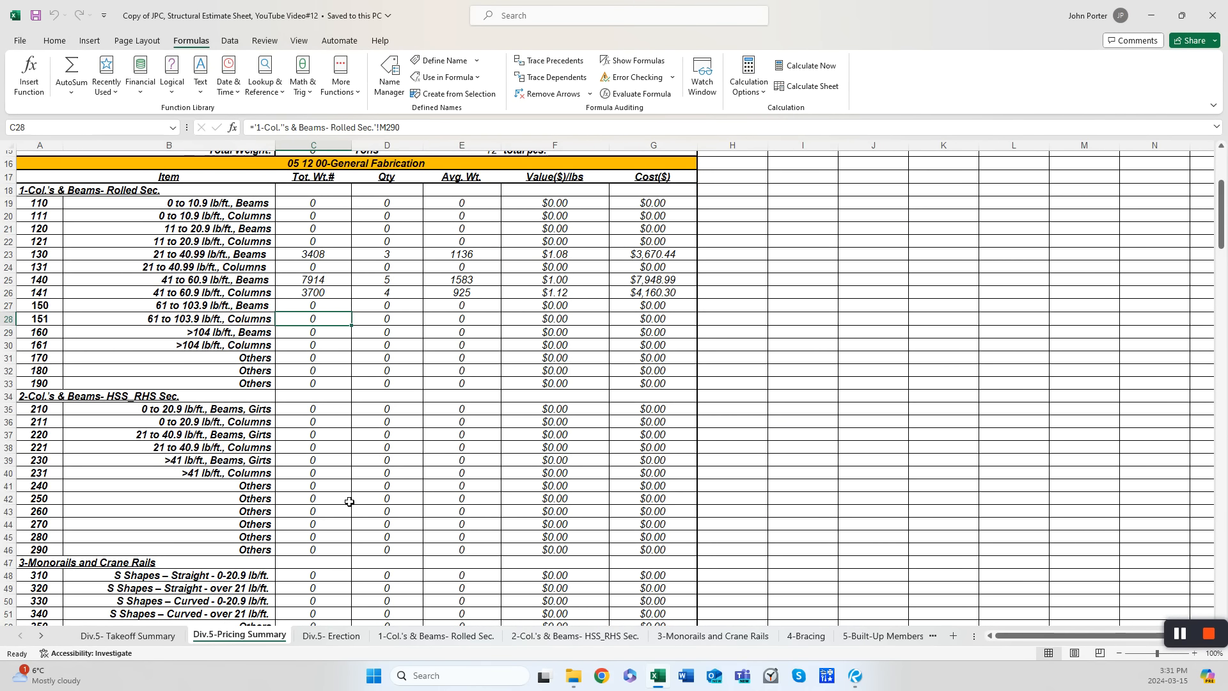
scroll(392, 384, down, 8)
scroll(390, 402, up, 8)
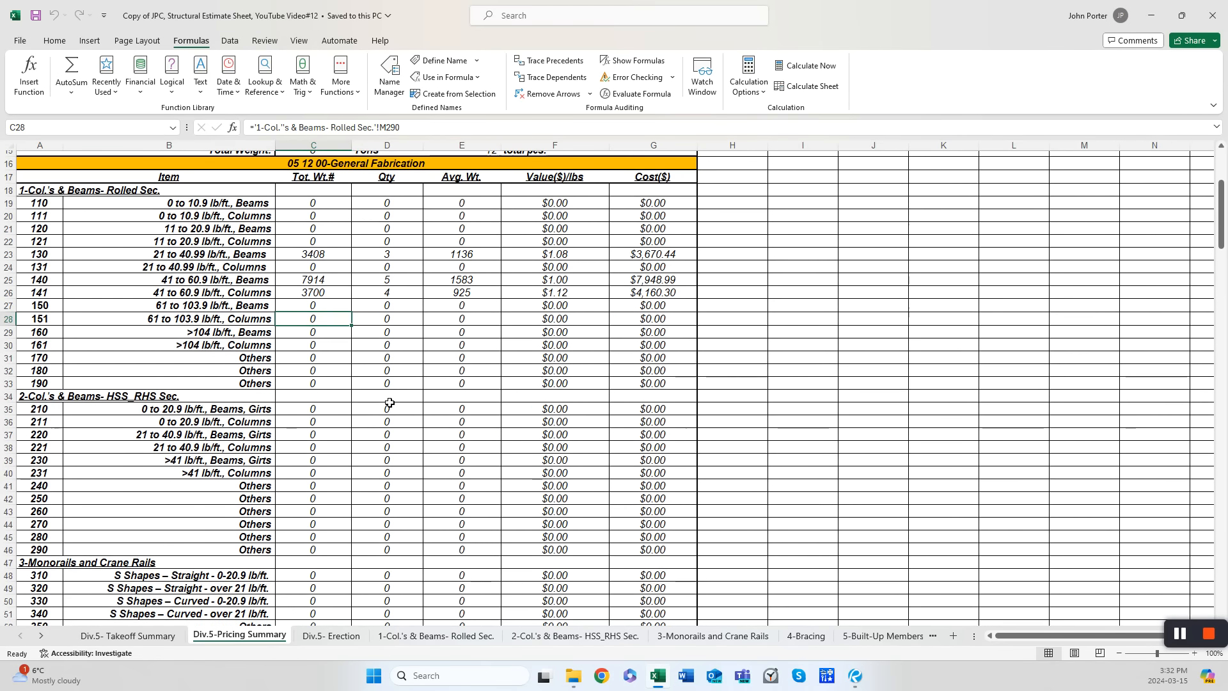
scroll(387, 405, down, 11)
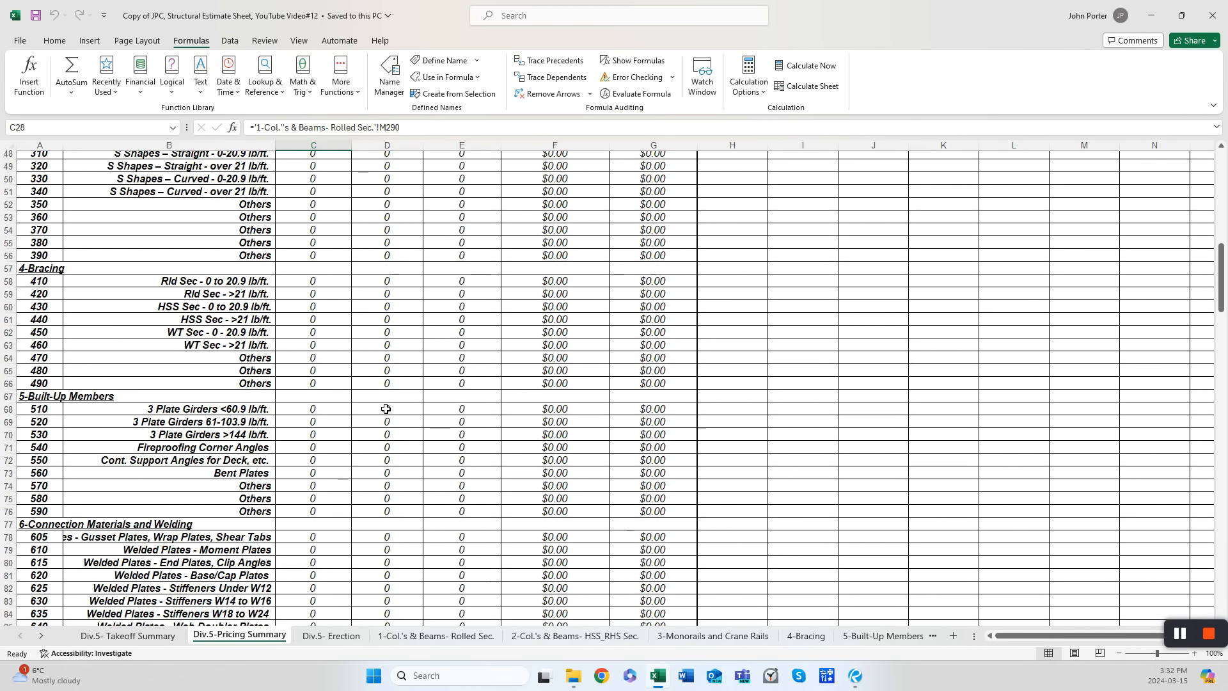
scroll(386, 409, down, 19)
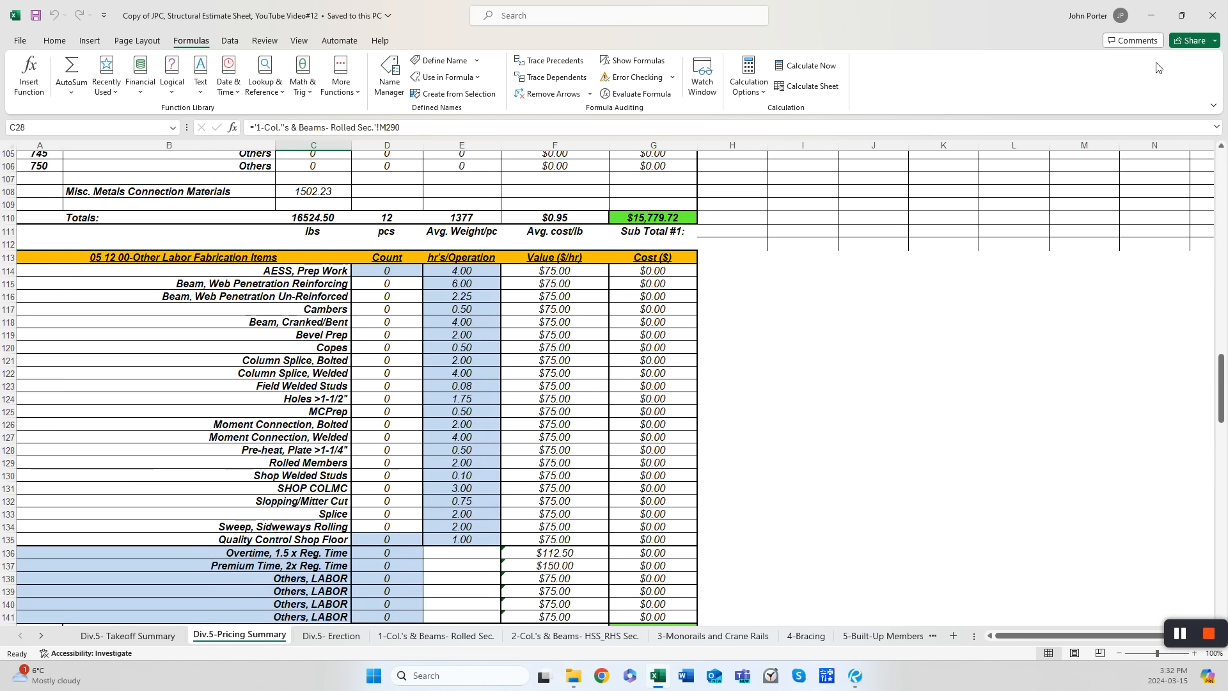
click(1179, 10)
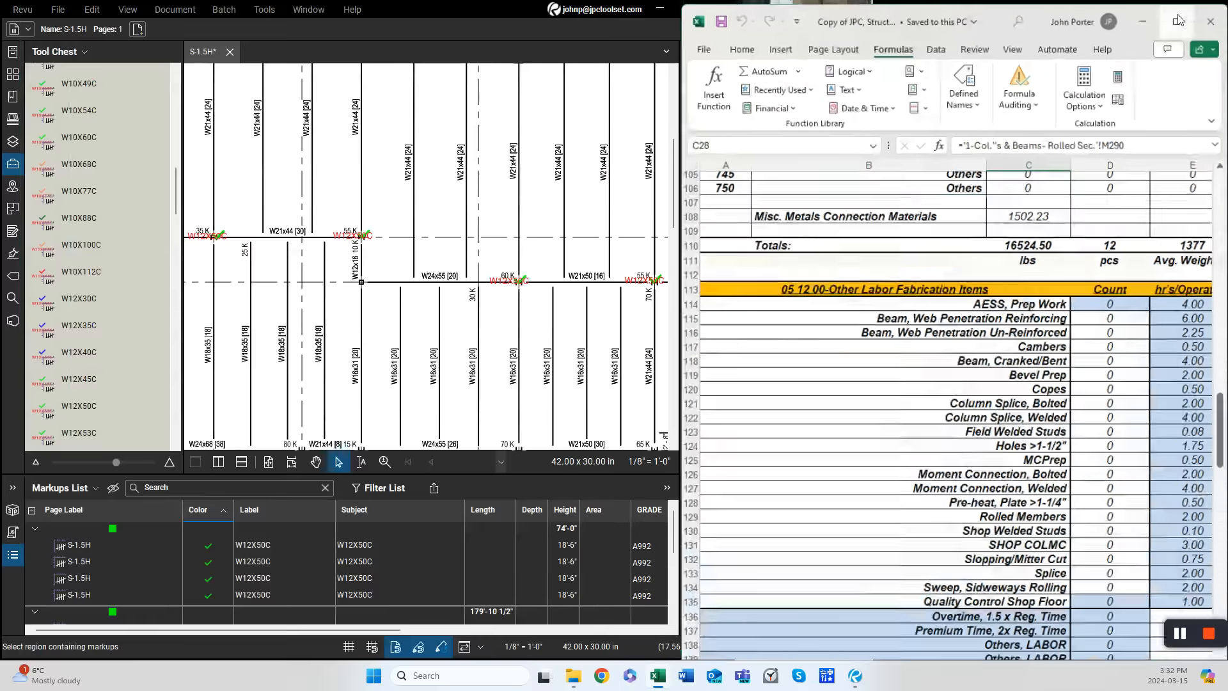
- Open the Extra Fabrication Labor tool set and place three Beam Web Pen., Reinf. count markups on the beams
click(177, 92)
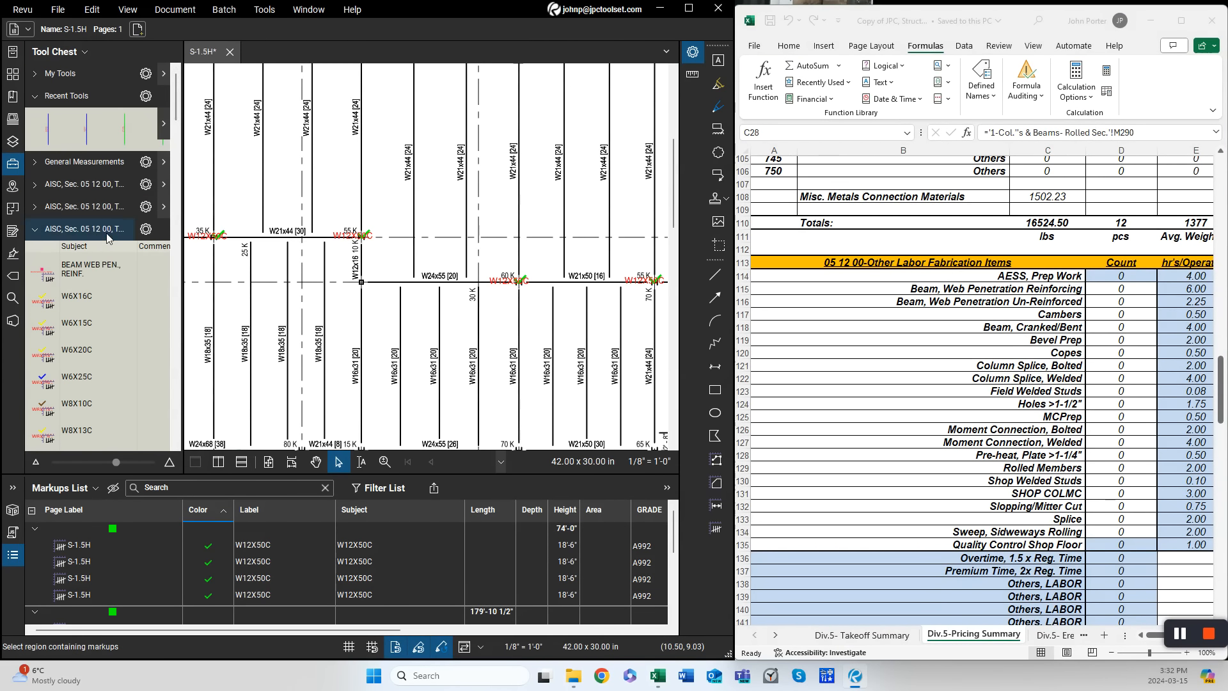
click(117, 229)
drag(183, 296, 315, 296)
scroll(191, 329, down, 3)
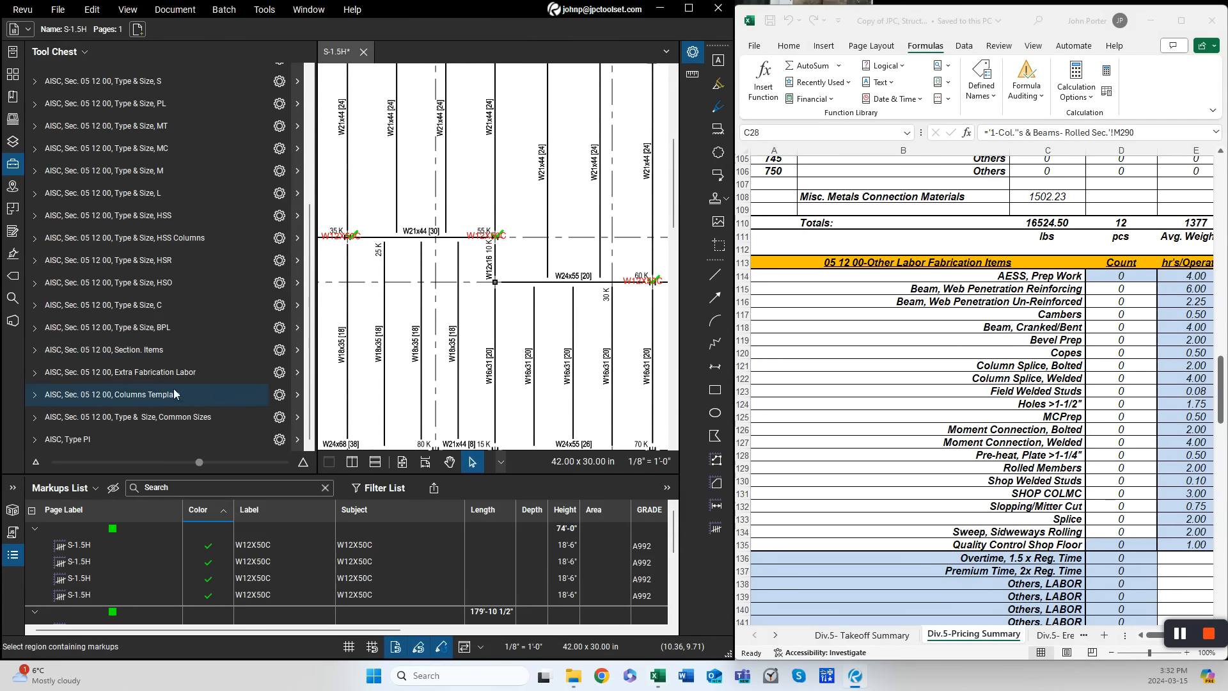
click(183, 373)
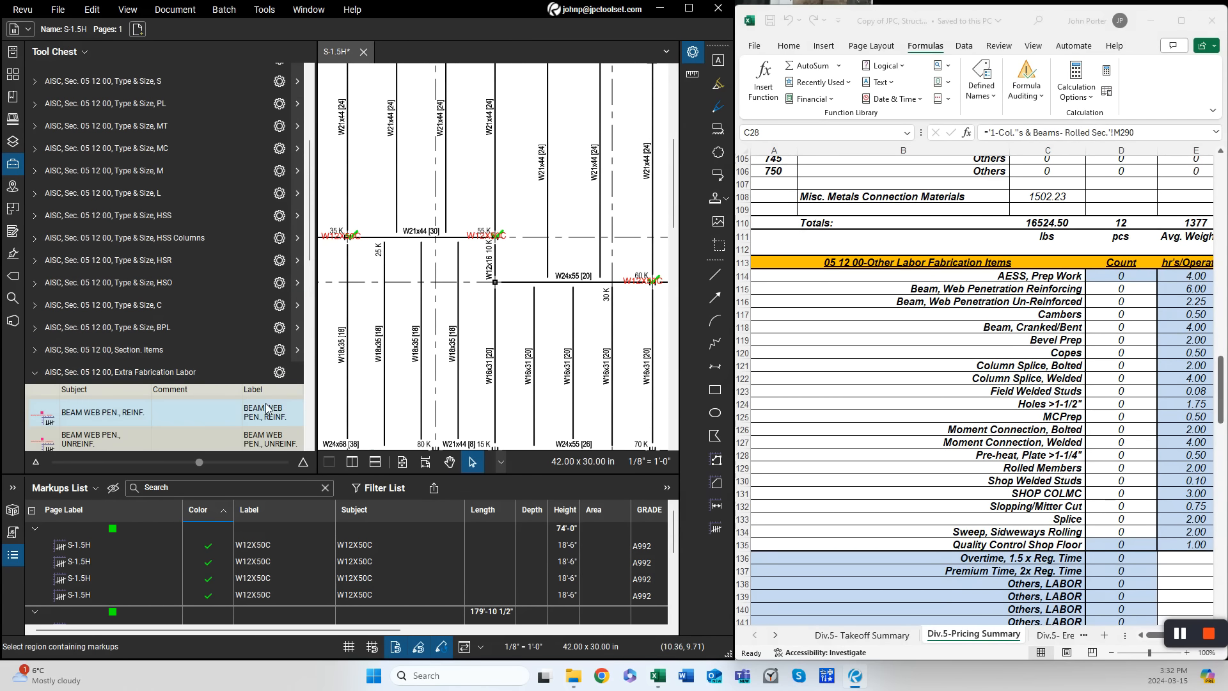
drag(316, 392, 232, 392)
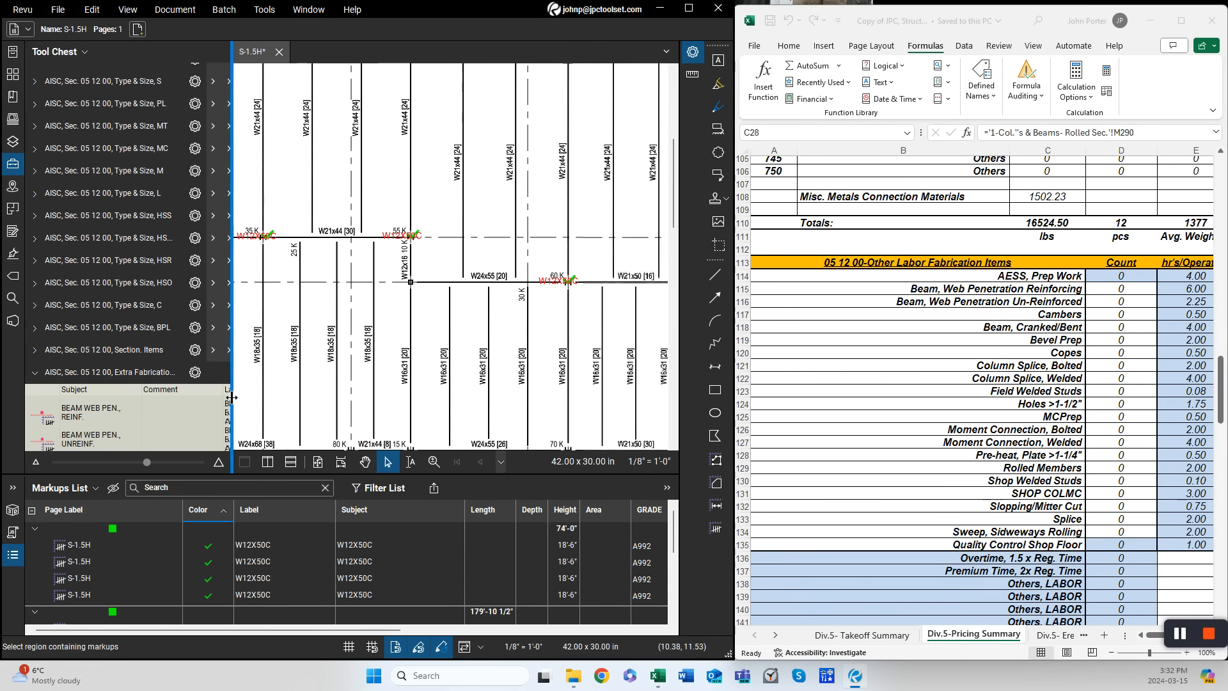
scroll(153, 421, down, 5)
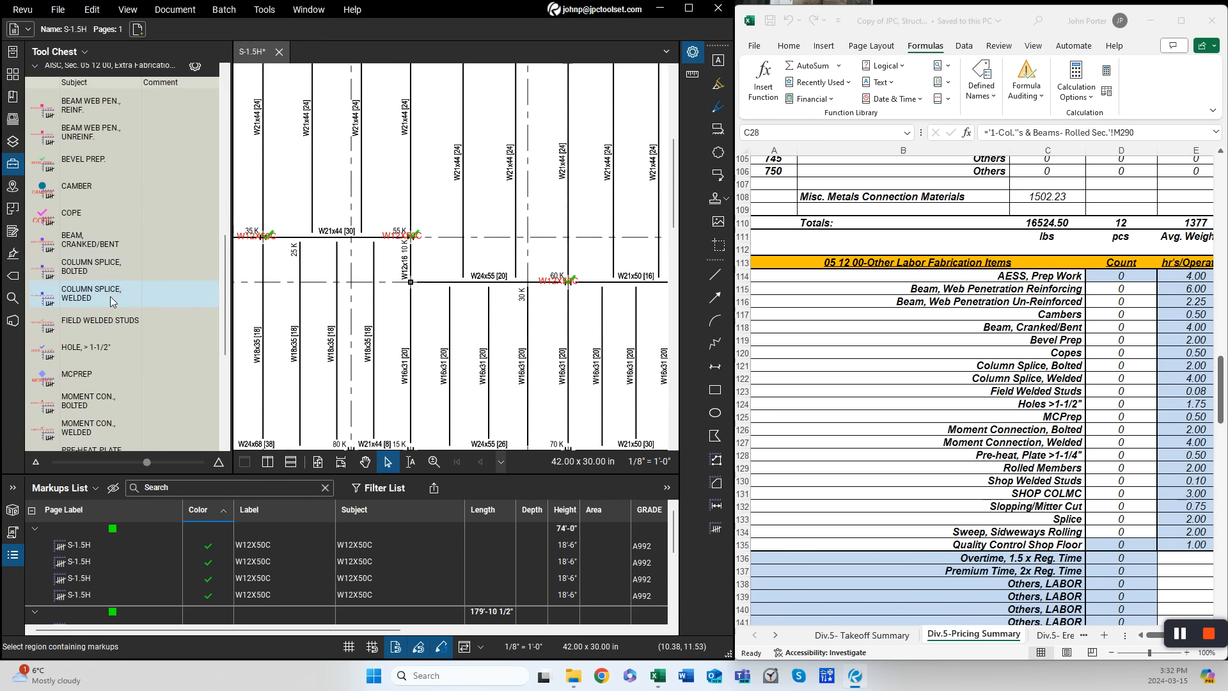
scroll(90, 263, up, 3)
click(93, 259)
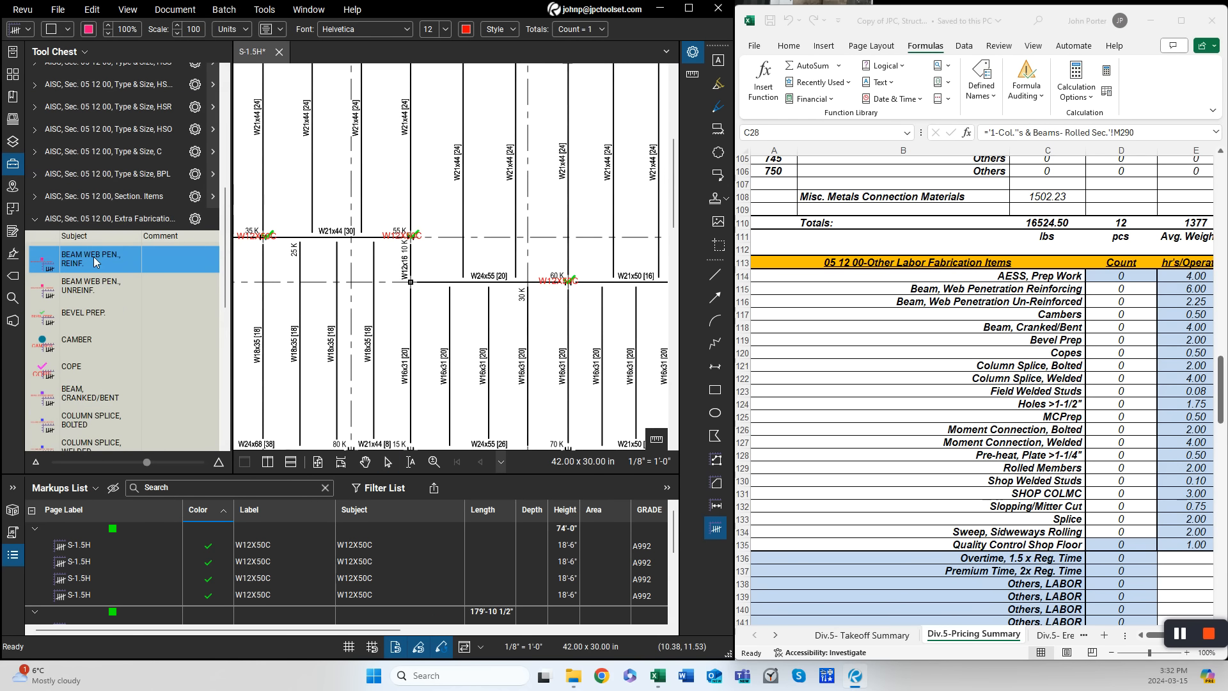
click(408, 377)
click(567, 374)
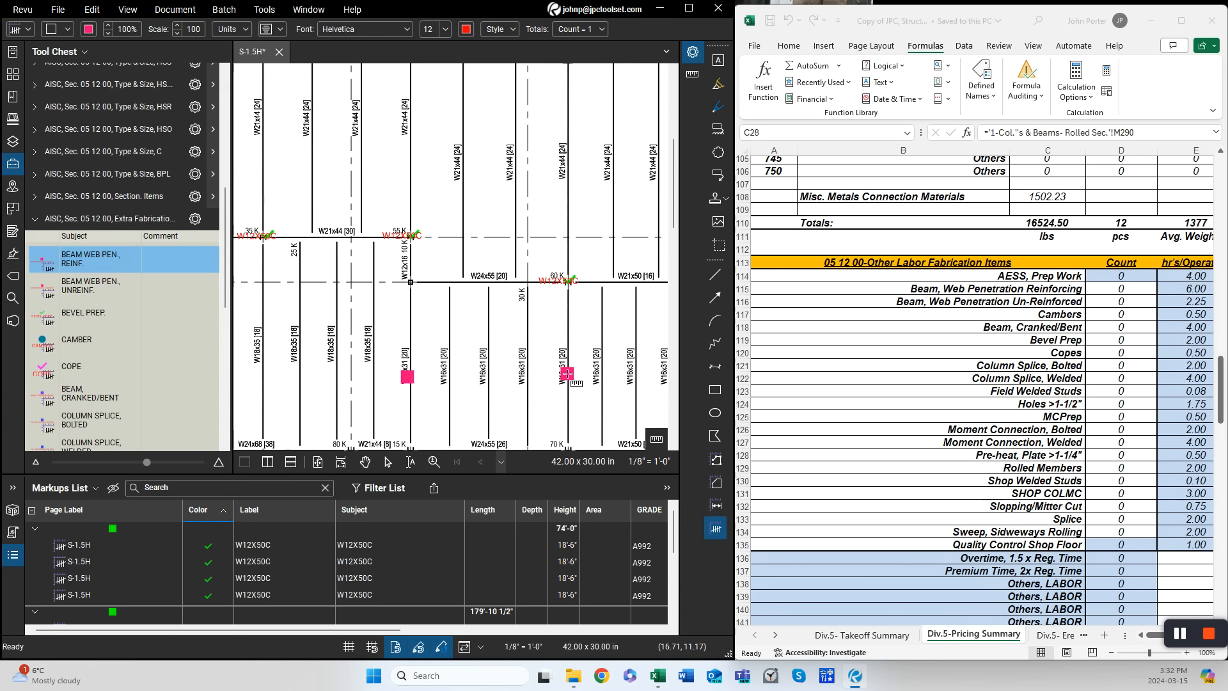
click(265, 312)
- Place three Camber count markups on the beams near the column lines
click(79, 342)
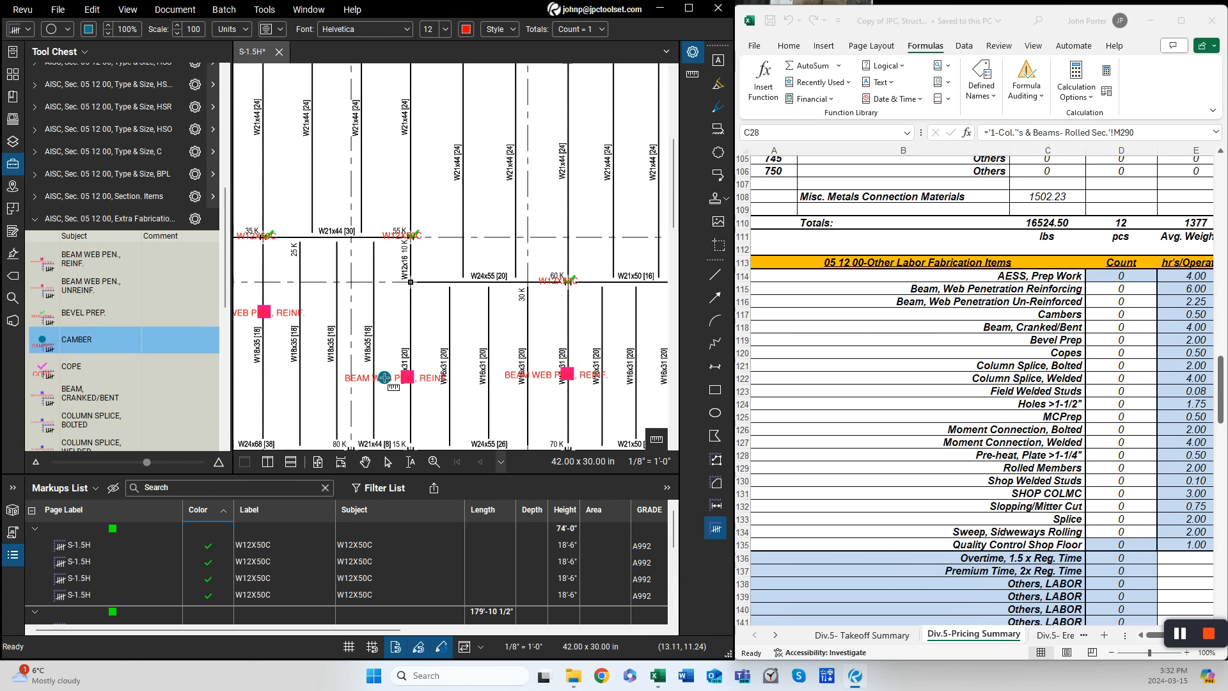
click(442, 348)
click(528, 339)
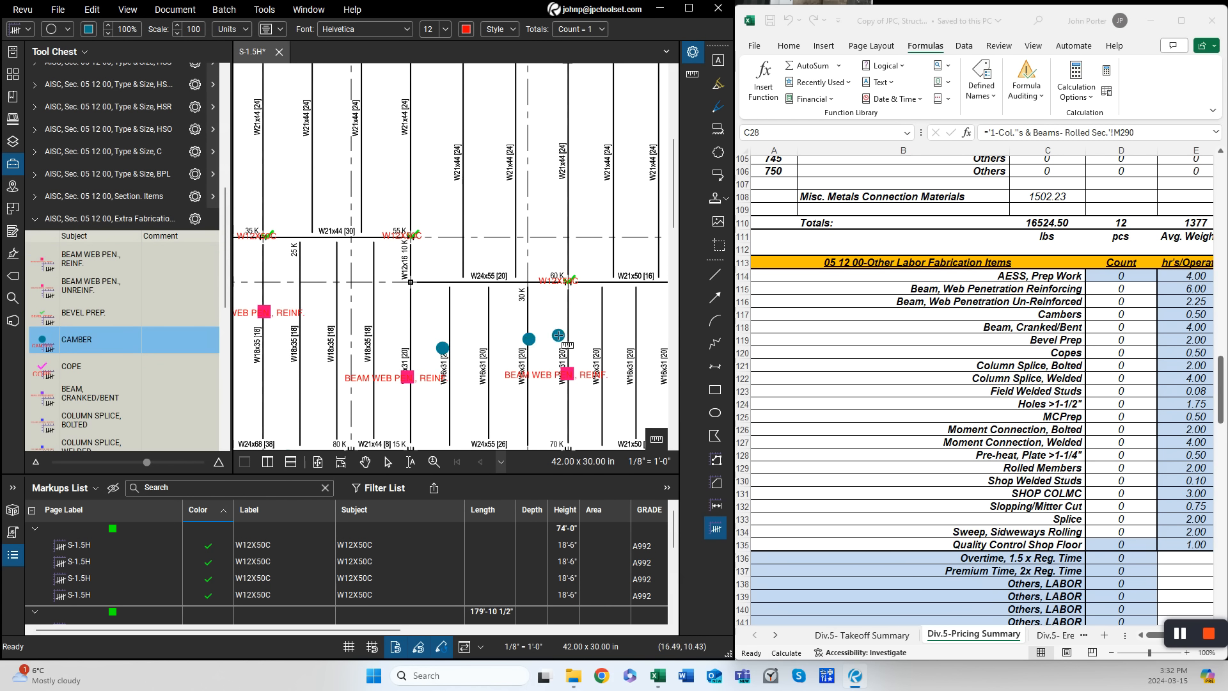
click(604, 334)
key(Escape)
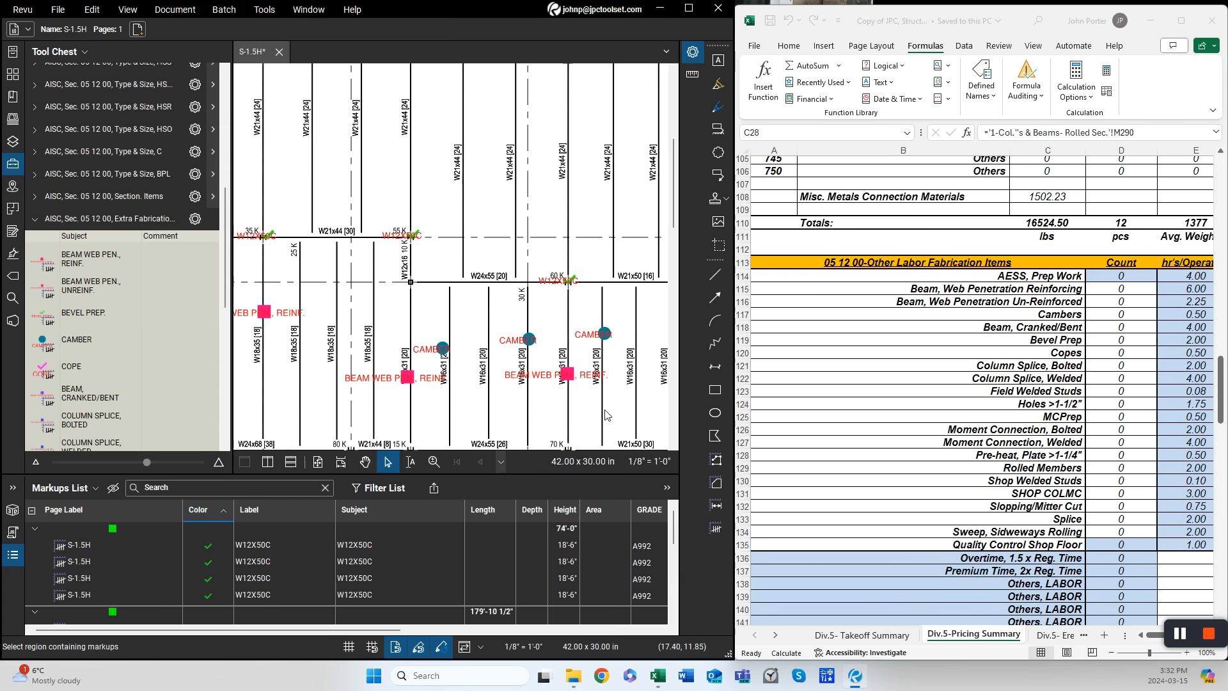
- Recalculate the workbook so the labor fabrication counts update on the pricing summary
click(877, 434)
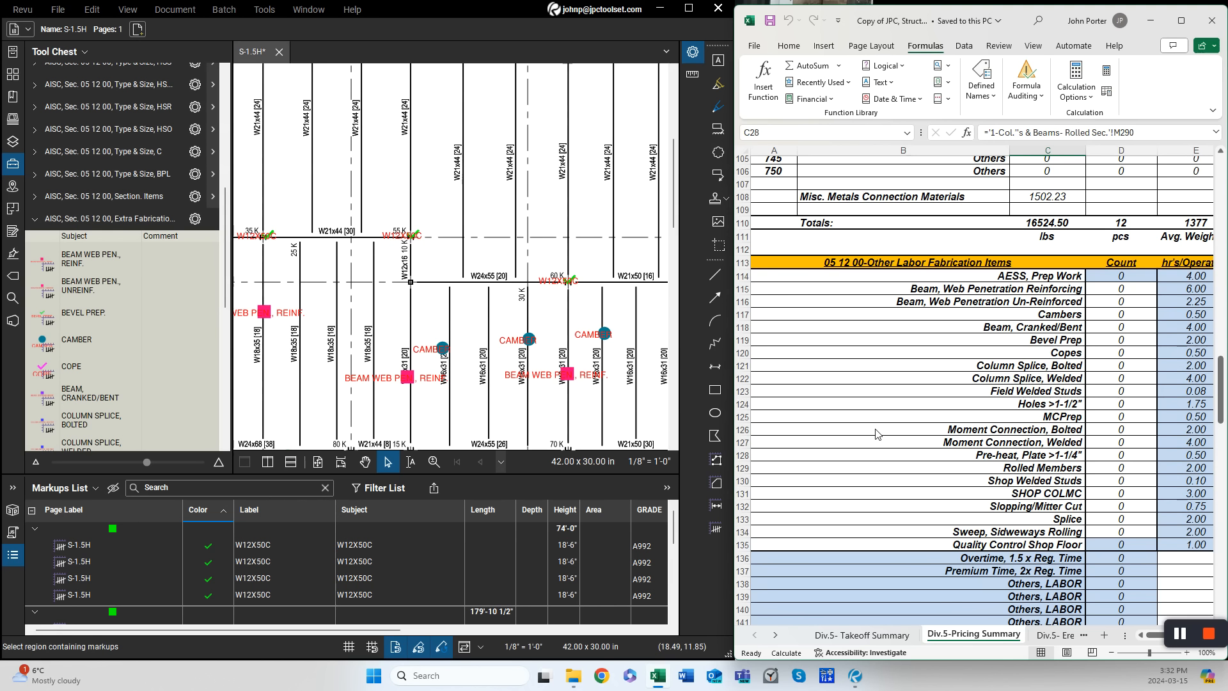
click(1105, 366)
click(1169, 367)
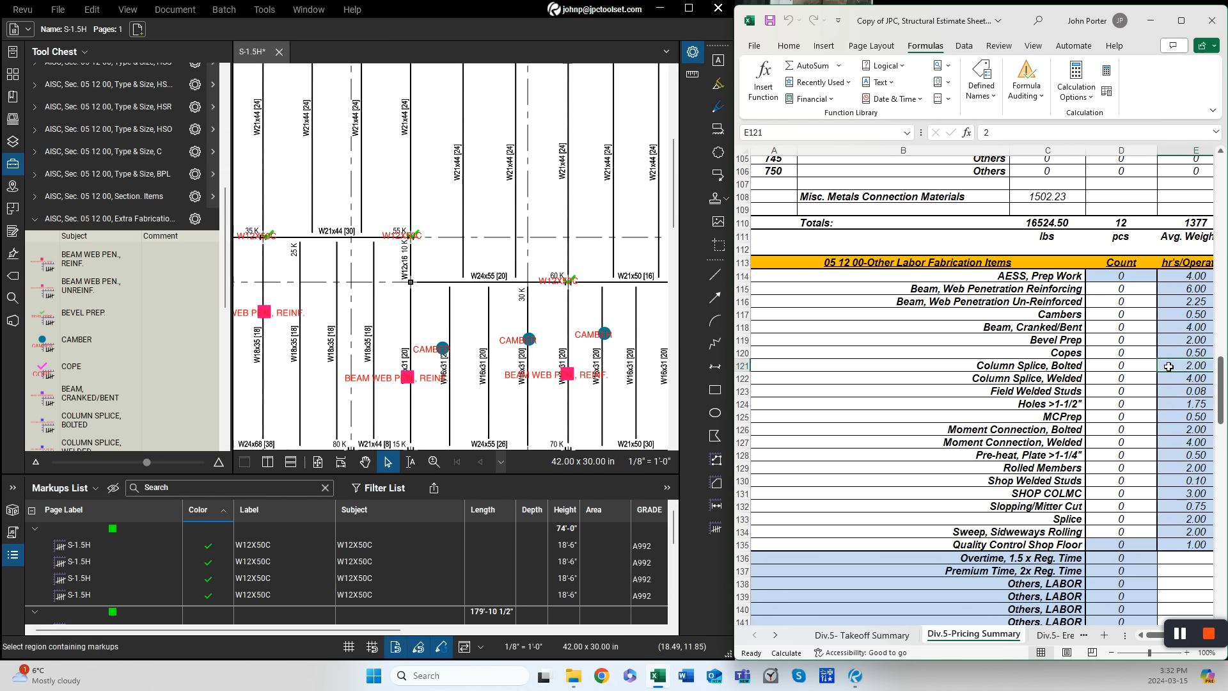
click(1107, 72)
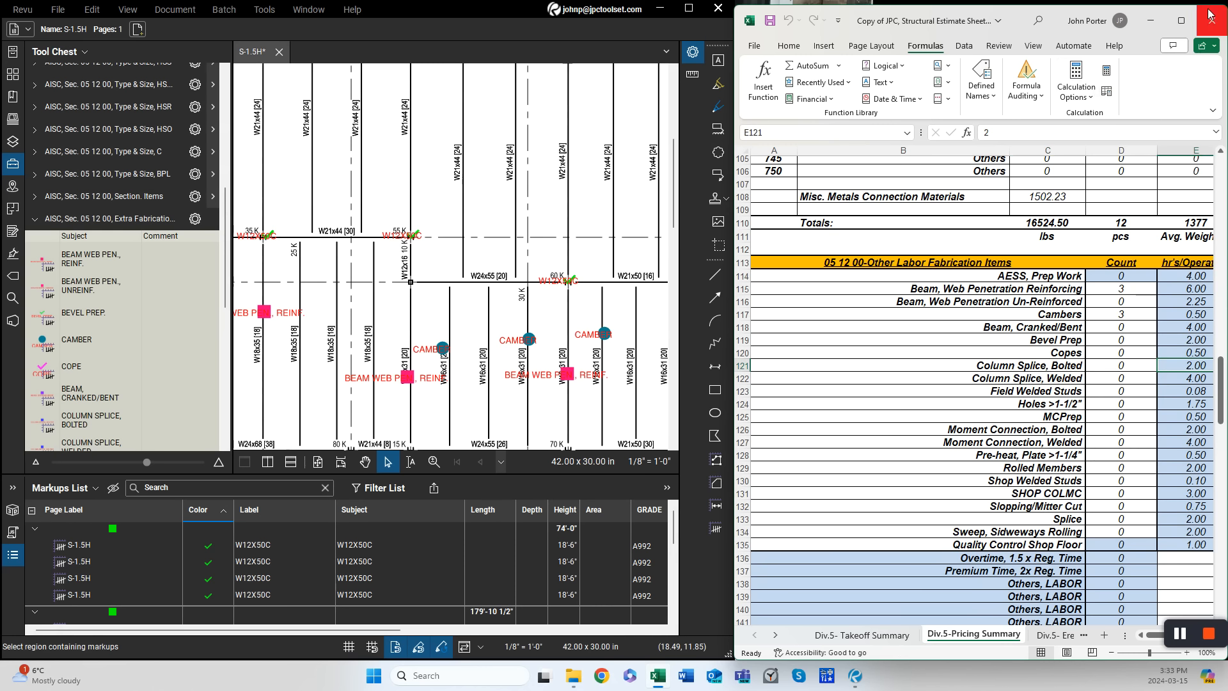
- Review the pricing summary's fabrication sub-totals, hardware, others and summary quote totals
click(1182, 21)
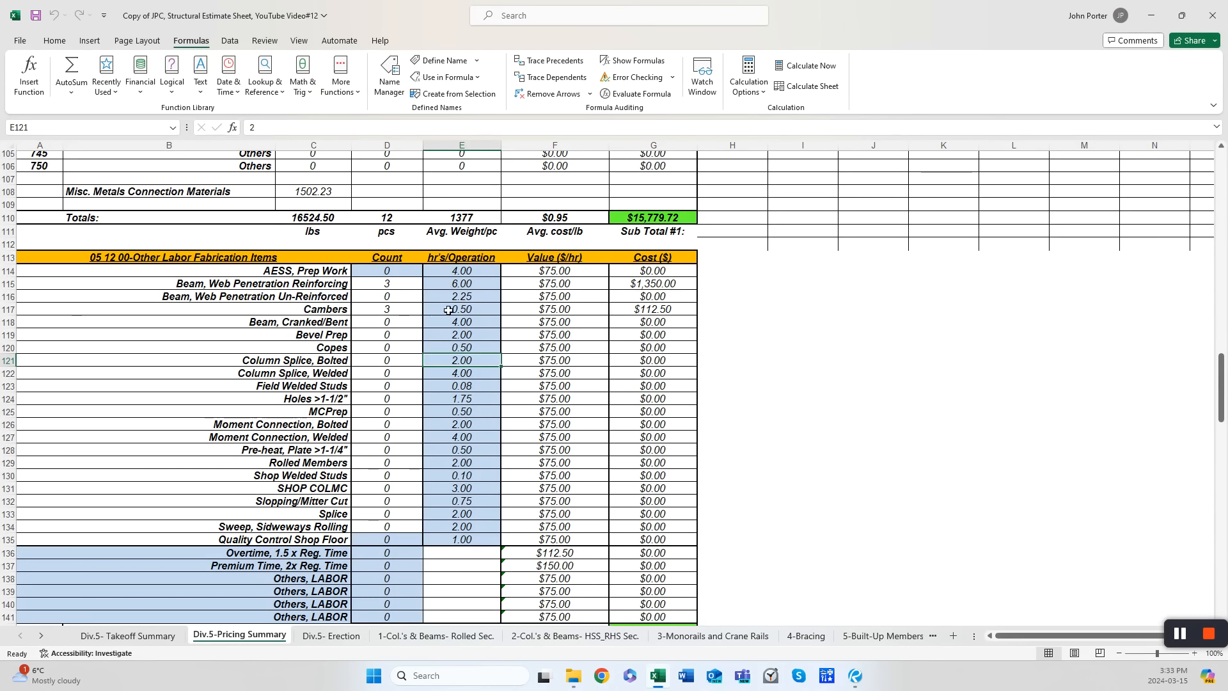
scroll(461, 314, down, 3)
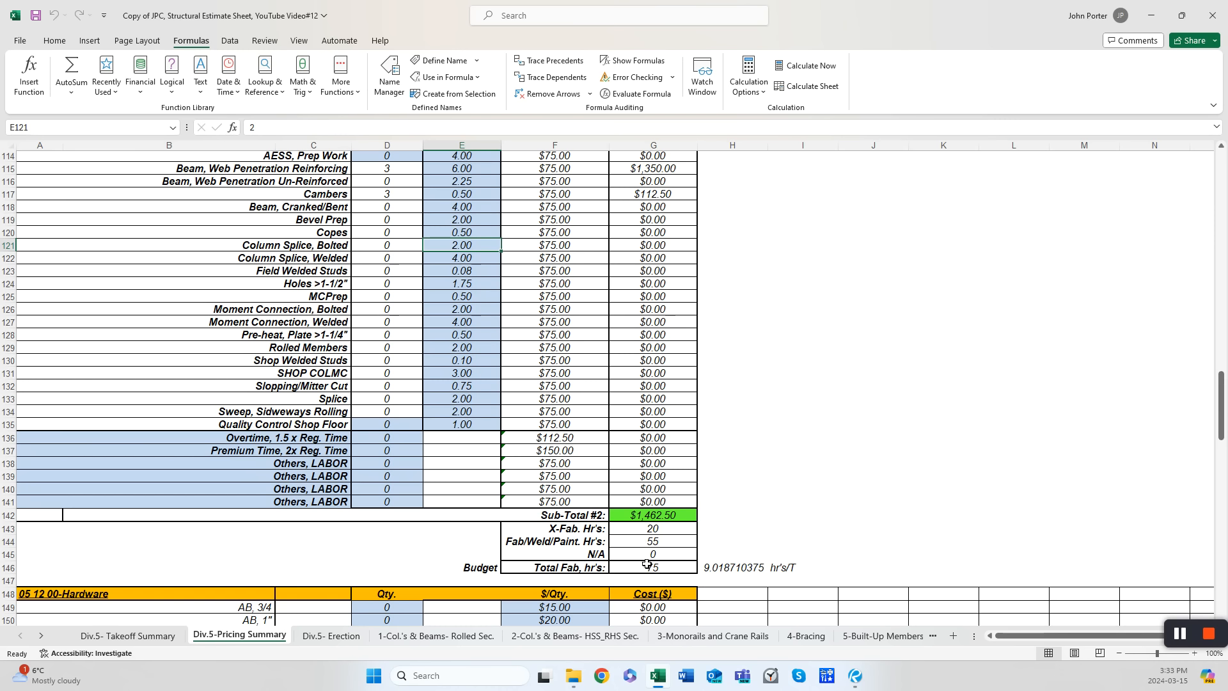
scroll(648, 549, down, 5)
scroll(655, 500, down, 19)
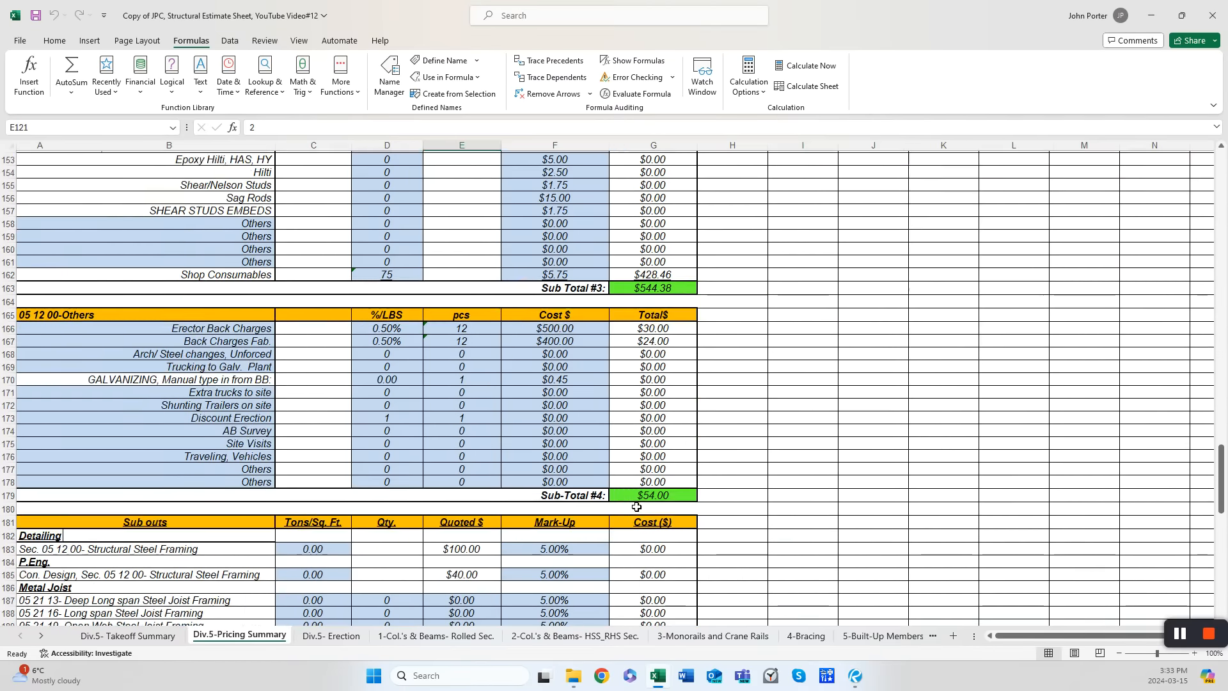
scroll(577, 499, down, 4)
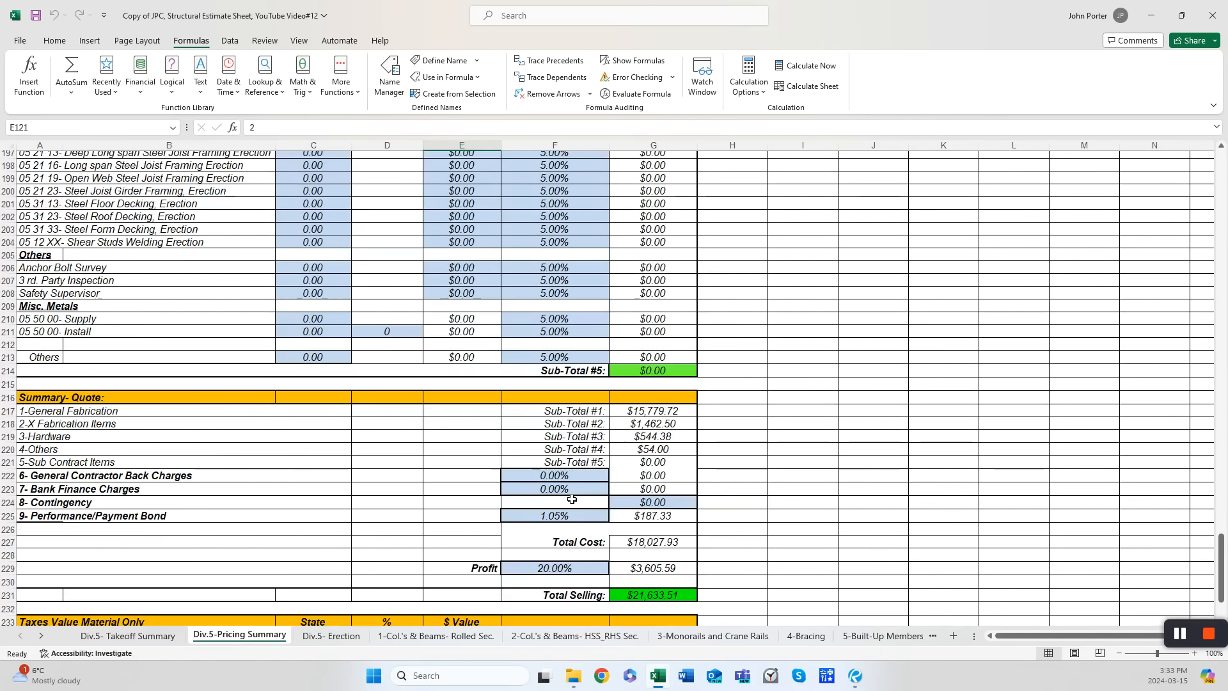
scroll(563, 498, up, 7)
scroll(544, 495, down, 4)
scroll(539, 493, down, 4)
scroll(523, 499, down, 1)
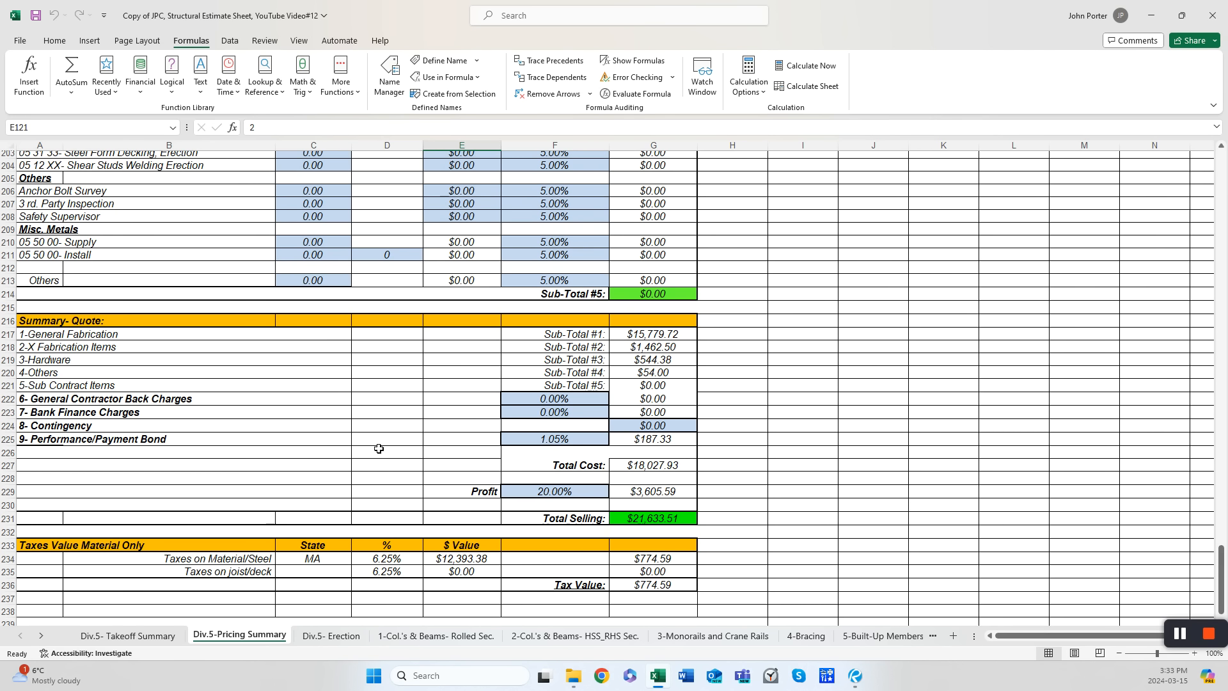